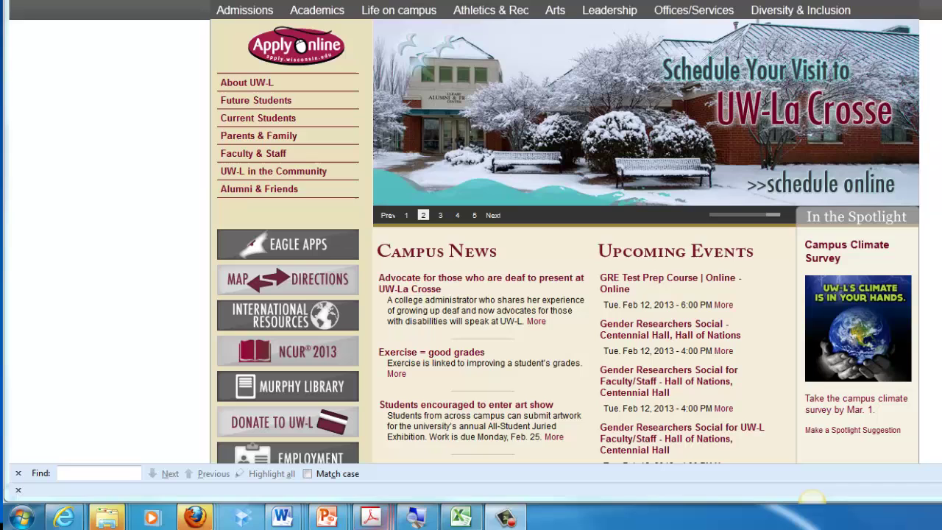
Switch to the blank Excel workbook, maximize its window and enter the title "Capital Asset Pricing Model" in A1
click(460, 518)
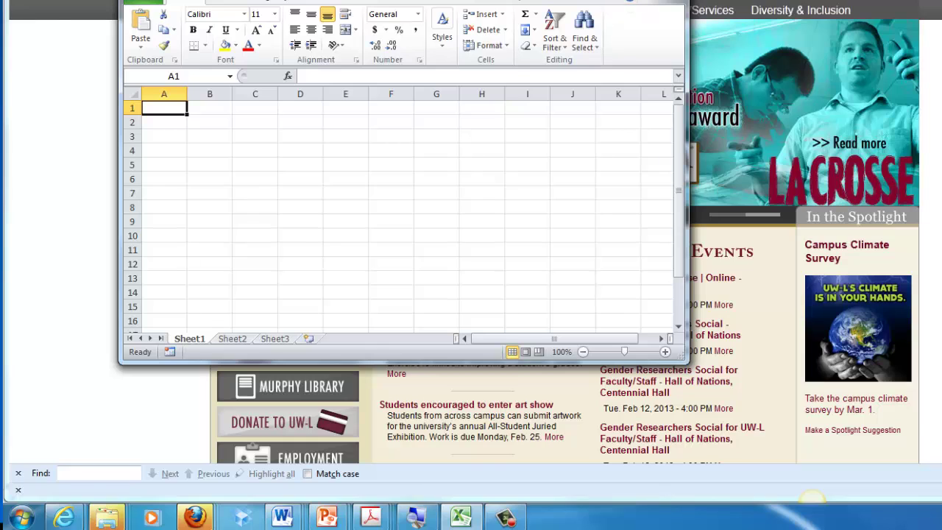
key(super+Up)
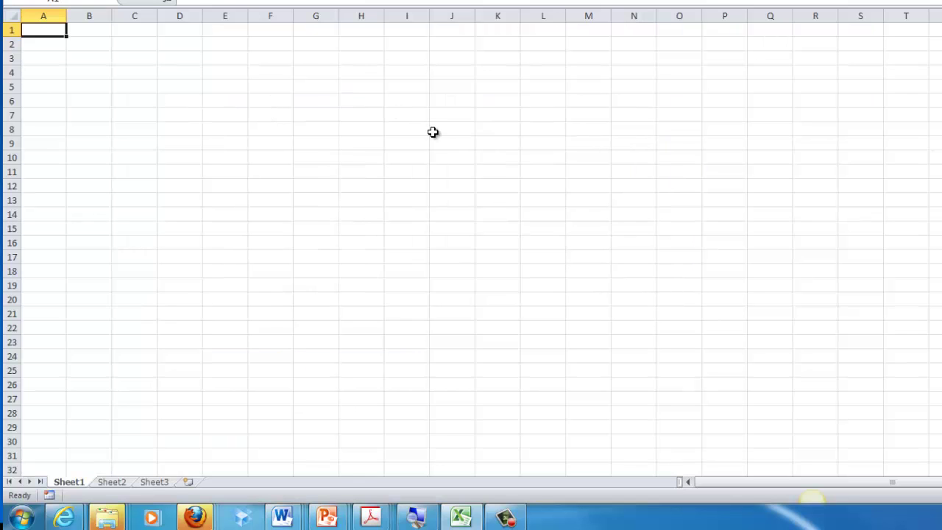
text(Cont)
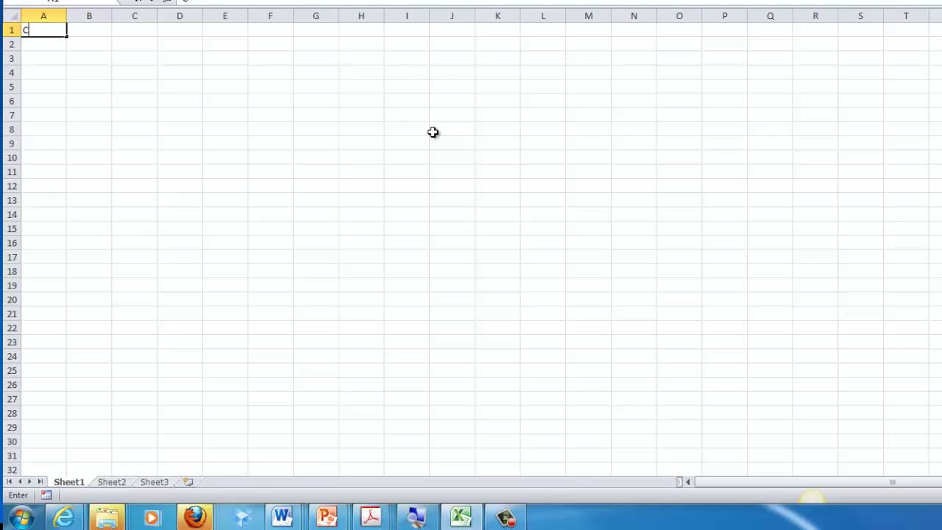
key(BackSpace)
key(BackSpace)
key(BackSpace)
key(BackSpace)
text(Capital Asset Pricing Model)
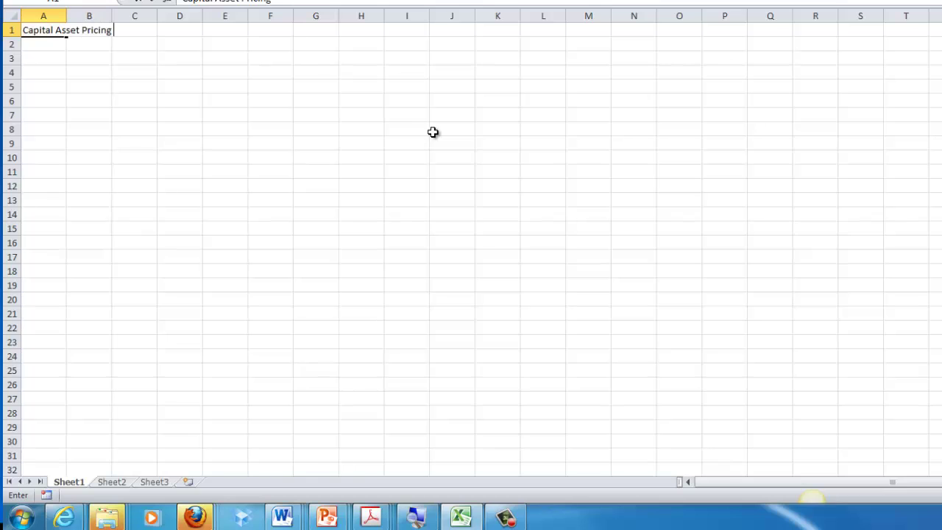
key(Return)
Enter the text "Cost of Equity = Risk-Free Rate + Beta(Market-Risk Premium)" in A3
key(Return)
text(Cost o)
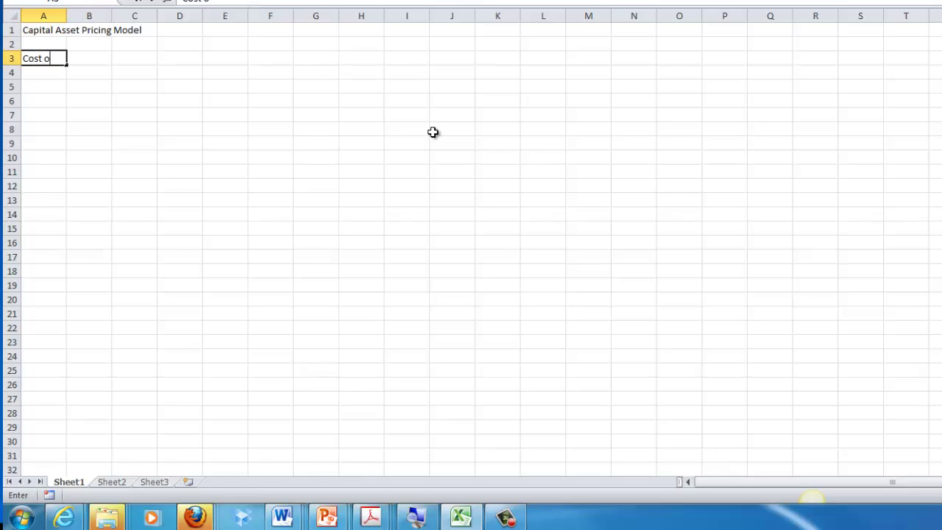
text(f Equity )
text(= Frisk)
key(BackSpace)
key(BackSpace)
key(BackSpace)
key(BackSpace)
key(BackSpace)
key(BackSpace)
text(Fr)
key(BackSpace)
key(BackSpace)
text(Risk-Free Rate)
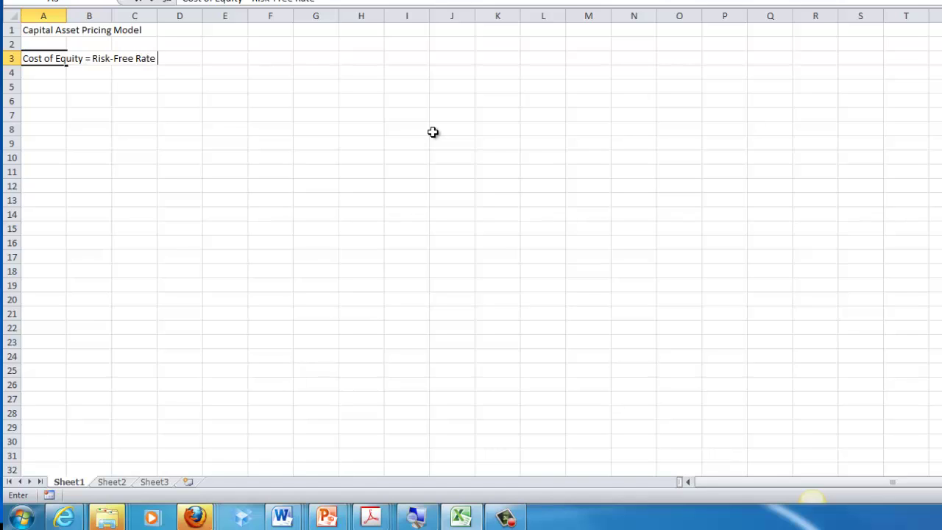
text( + Beta(market)
key(BackSpace)
key(BackSpace)
key(BackSpace)
key(BackSpace)
key(BackSpace)
key(BackSpace)
text(Market)
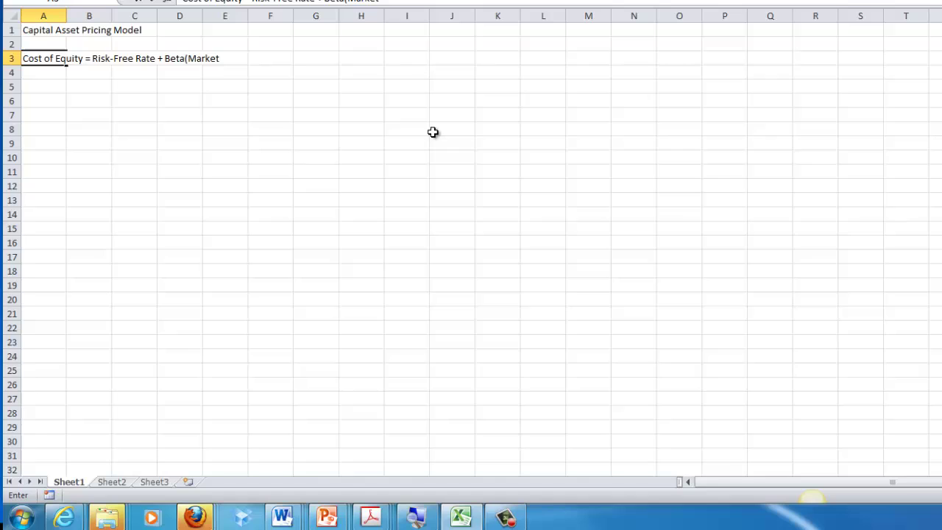
text(-Risk Premium))
key(Return)
Label A5 "Risk-Free Rate" and autofit column A to its longest text
key(Return)
text(Risk)
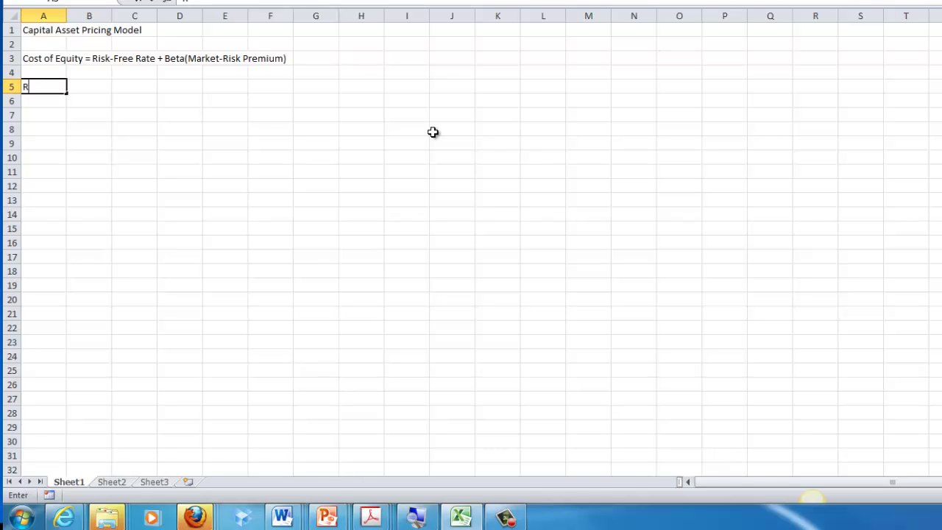
text(-Fre)
key(BackSpace)
key(BackSpace)
text(ree Rate)
key(Tab)
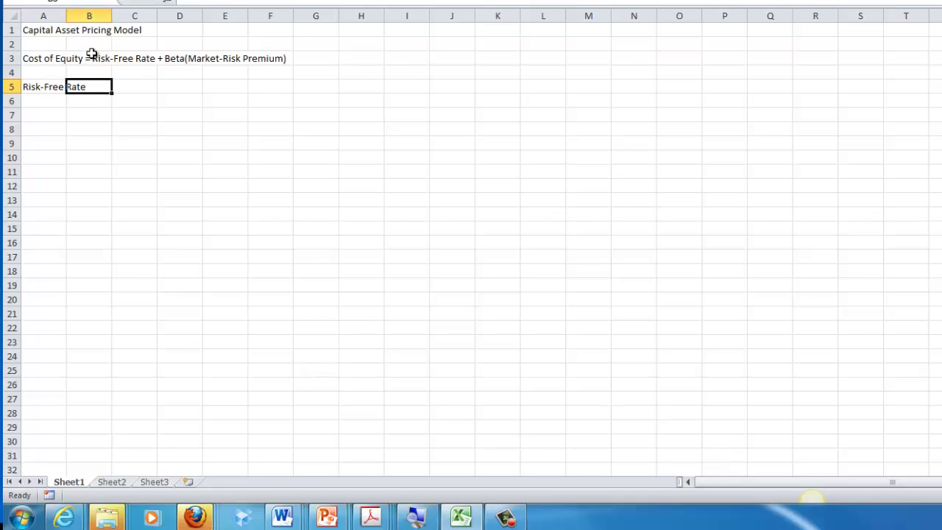
double_click(66, 15)
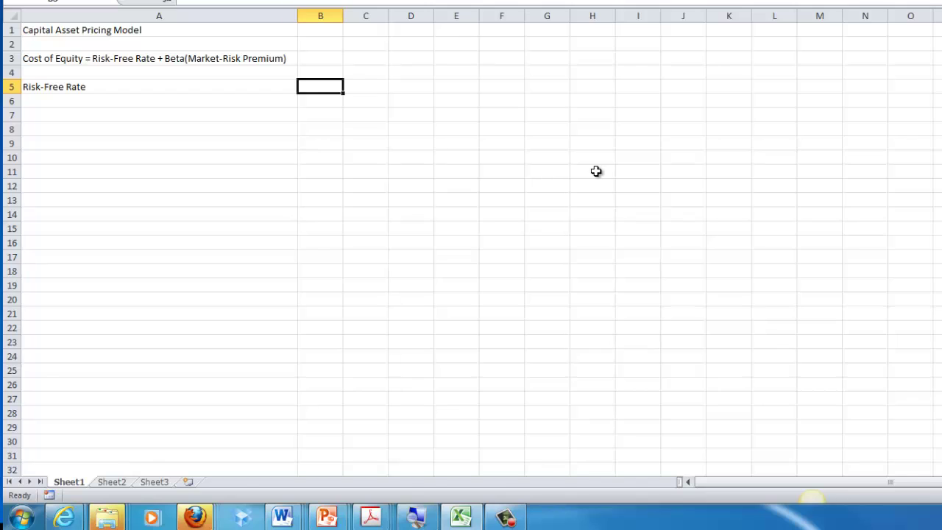
Enter the indented label "Yield on the 20 Year US Treasury" in A6, leaving B6 selected for its value
key(Down)
key(Left)
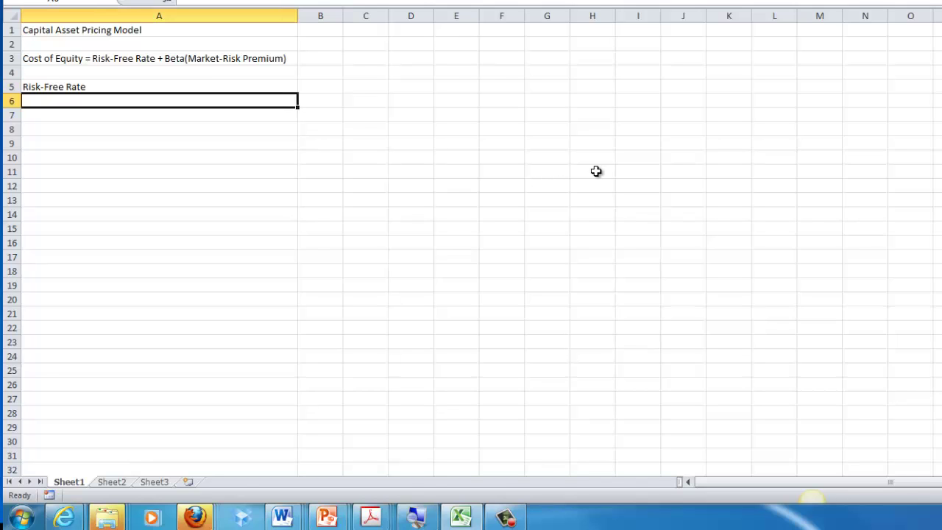
text(Yield )
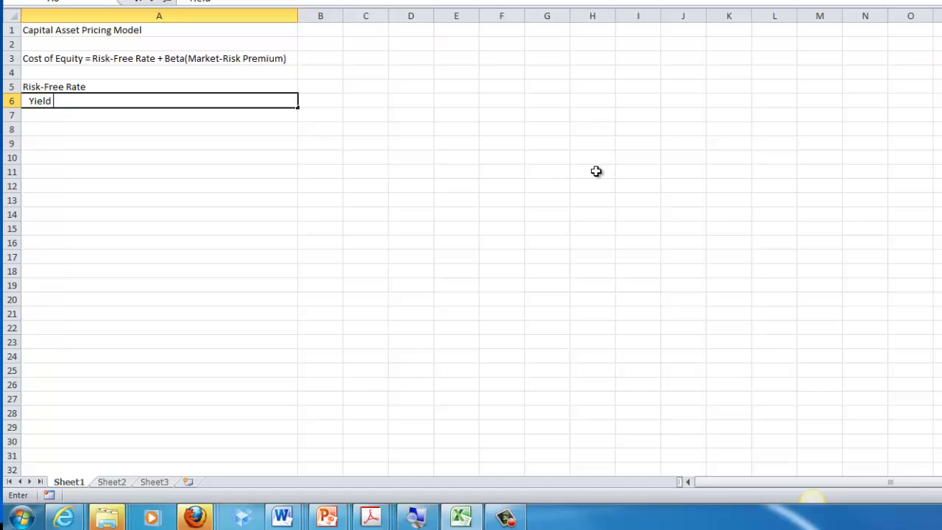
text(on the 20 Year US Tre)
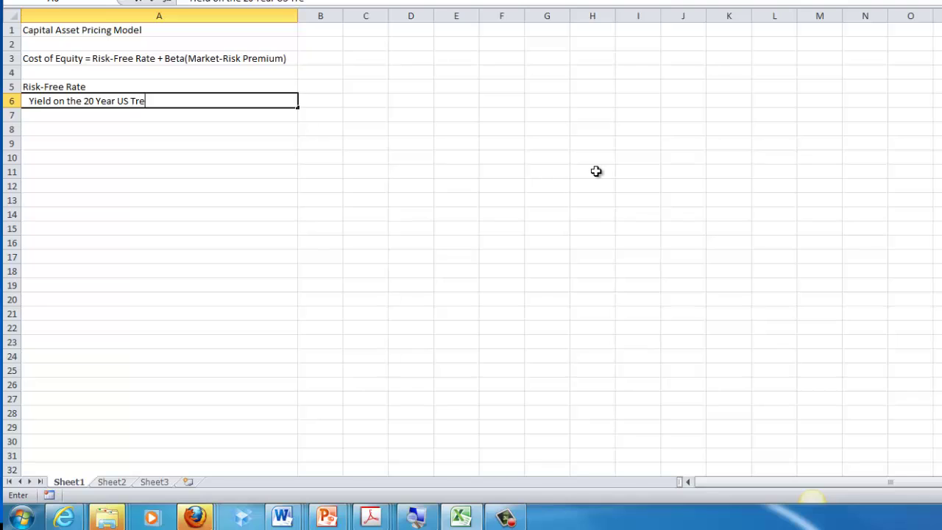
text(asury)
key(Tab)
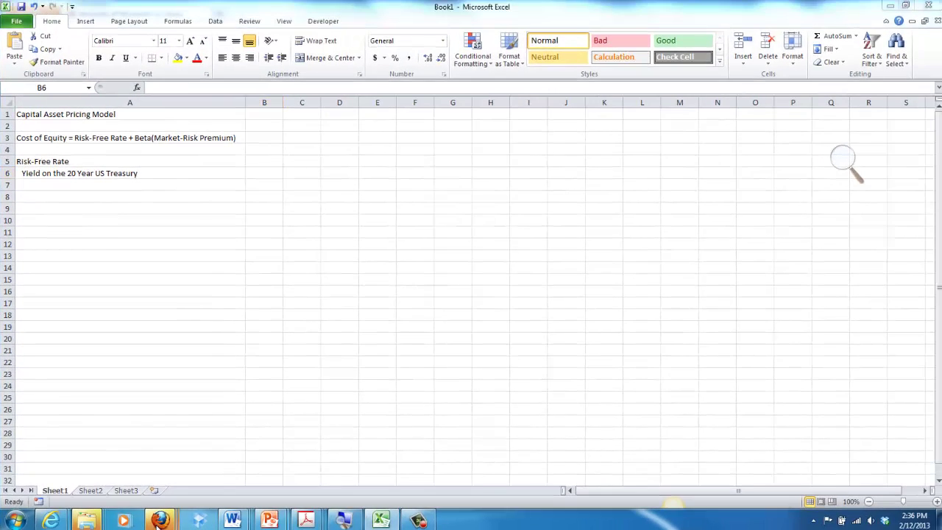
mouse_move(195, 518)
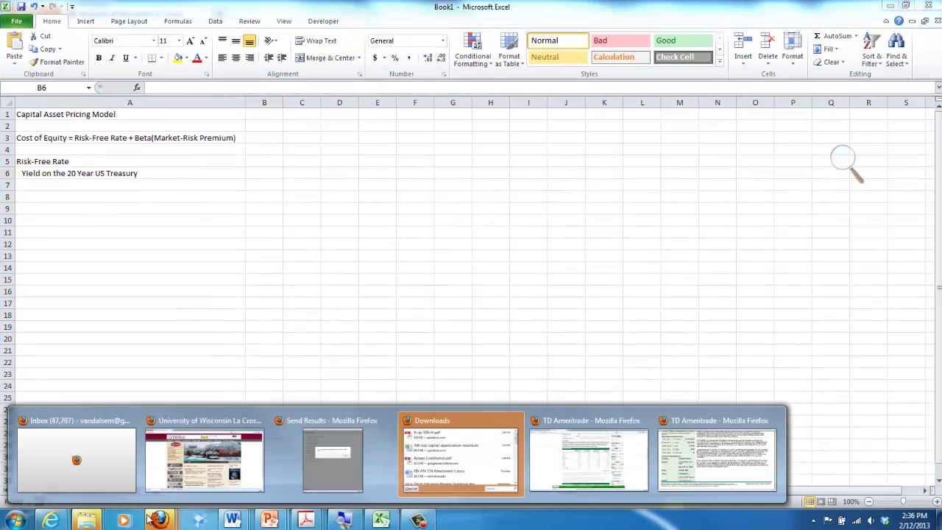
mouse_move(105, 475)
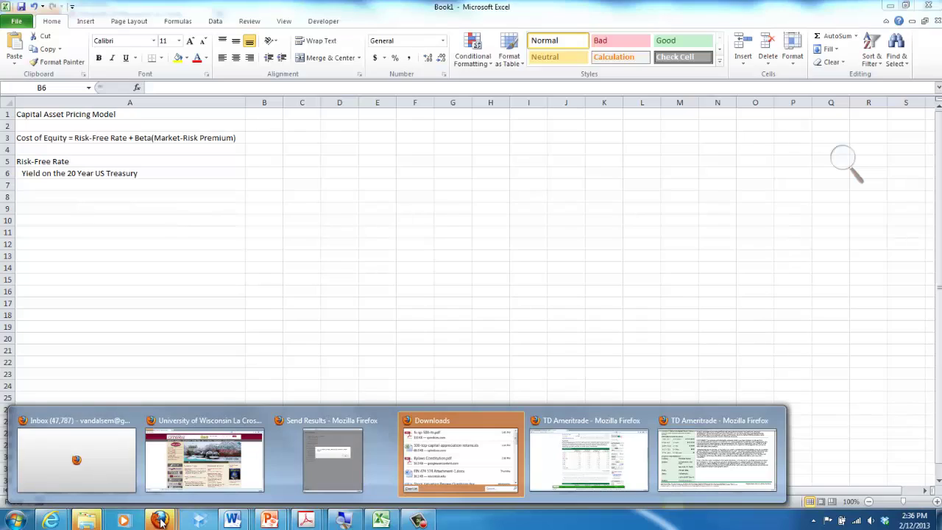
mouse_move(59, 522)
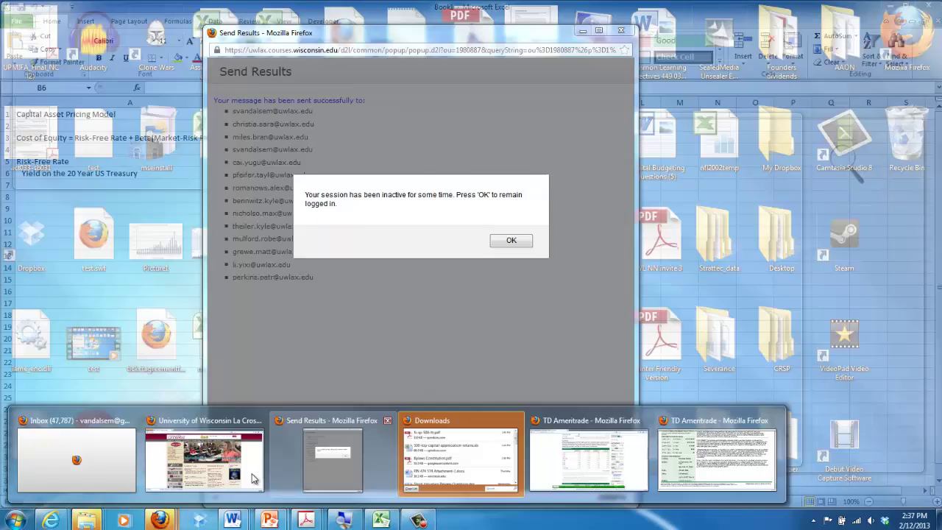
click(255, 477)
click(216, 32)
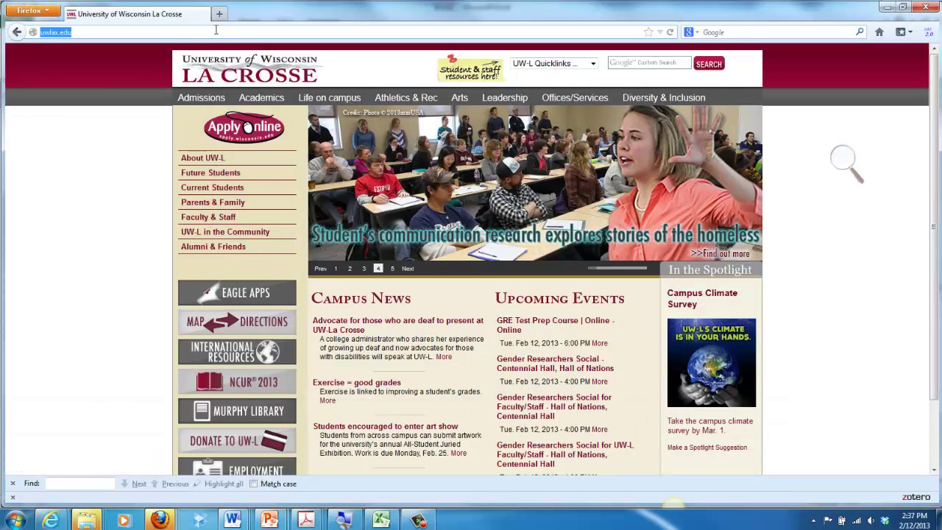
text(www.)
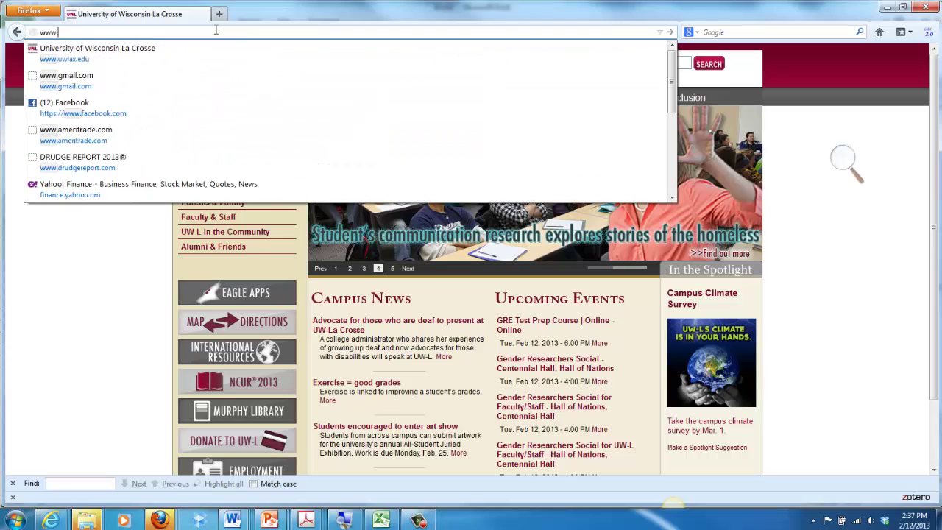
text(treasury.gov/)
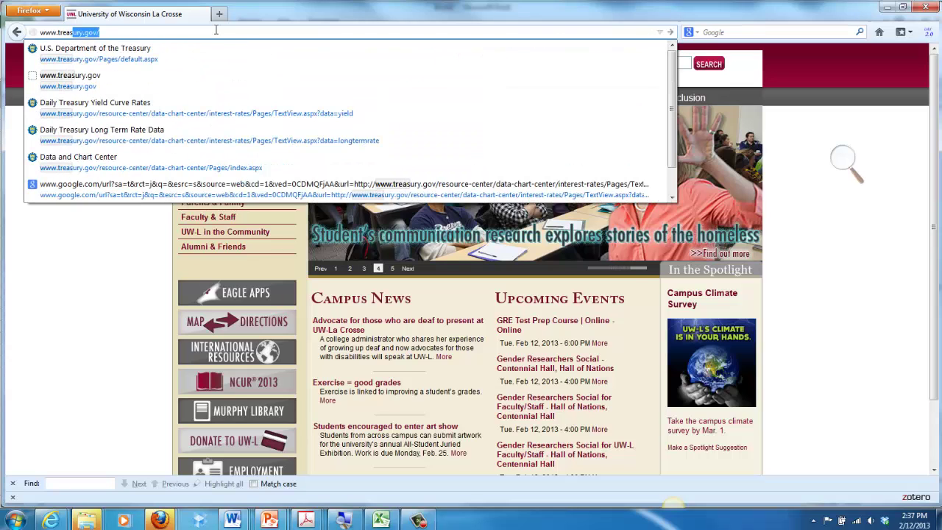
key(Return)
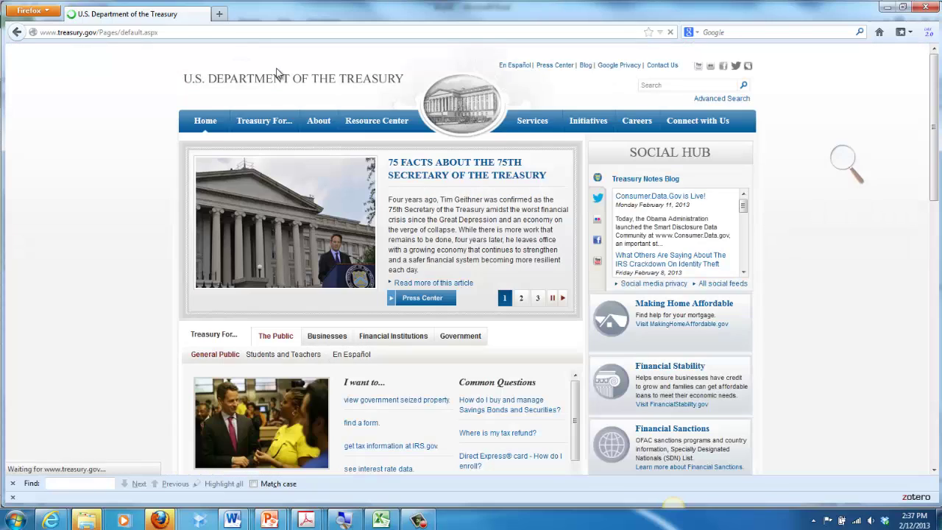
Open the Daily Treasury Long-Term Rates from the Data and Charts Center and examine the latest 20-year CMT rate
mouse_move(380, 125)
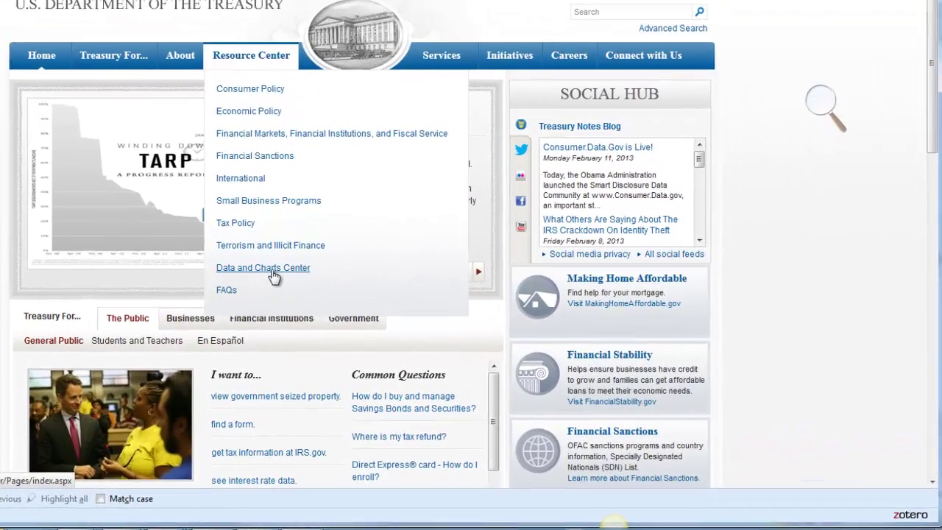
click(271, 271)
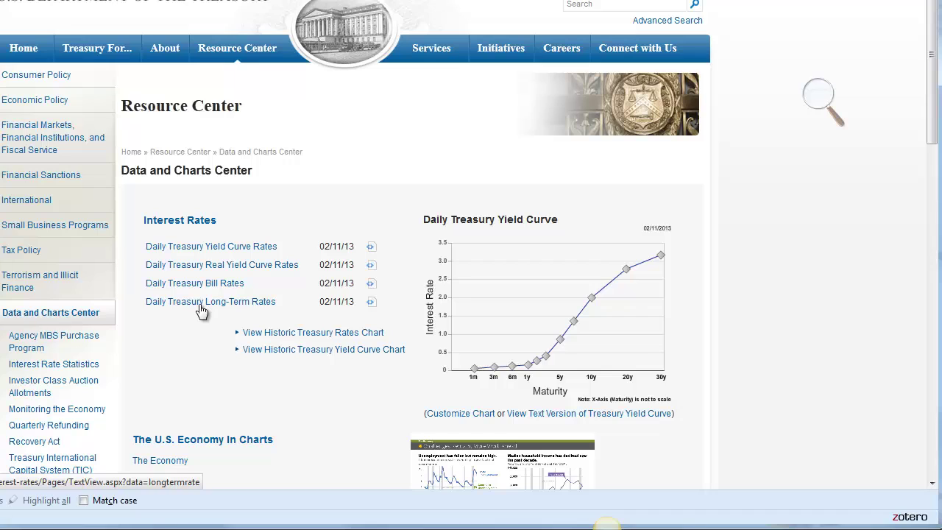
click(199, 304)
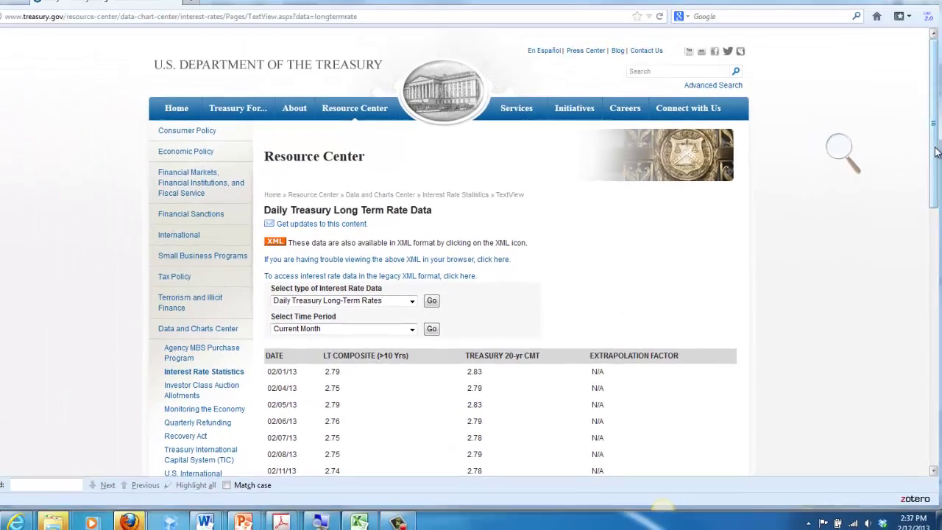
scroll(515, 258, down, 3)
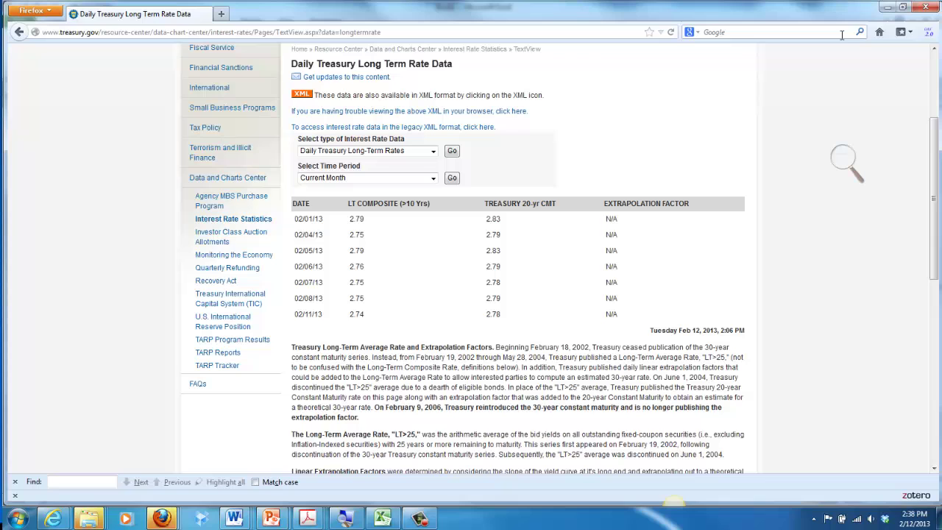
Return to the Excel workbook and enter 2.78% in B6 as the 20-year Treasury yield
click(888, 7)
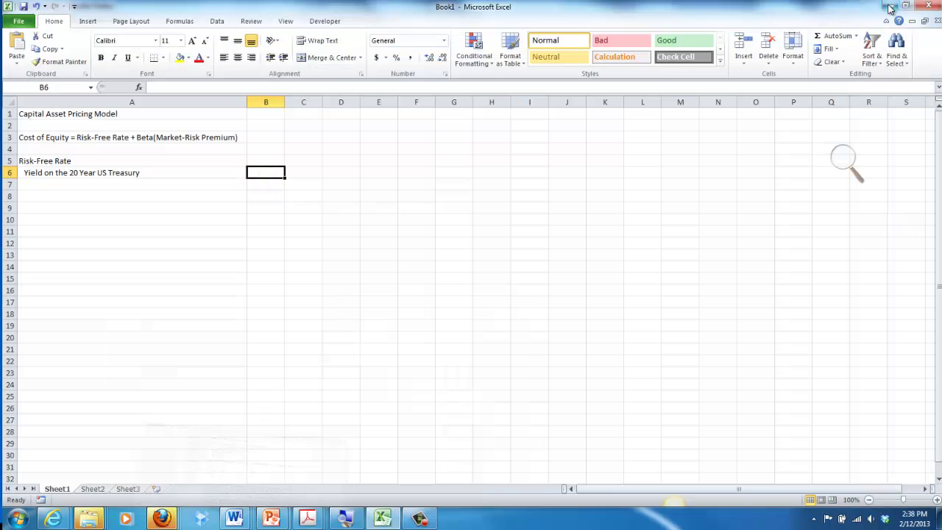
text(2.78%)
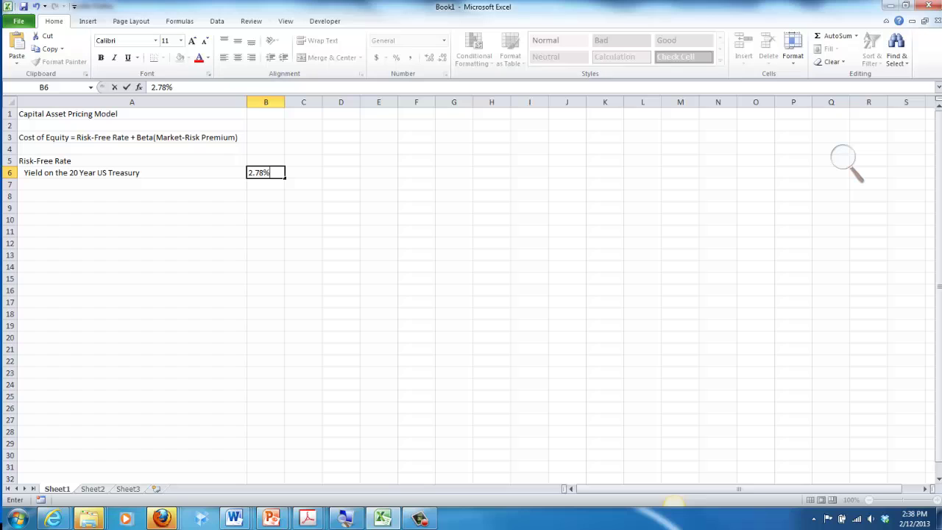
key(Return)
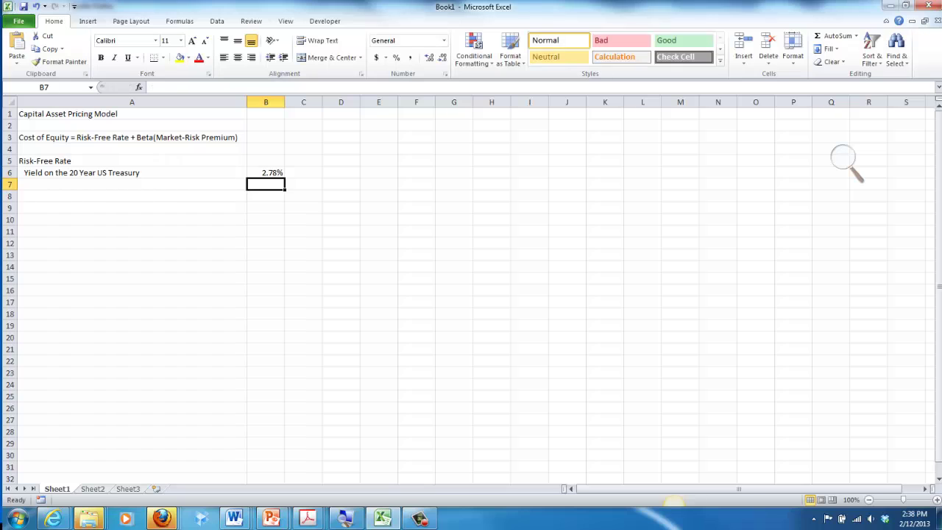
key(Left)
key(Down)
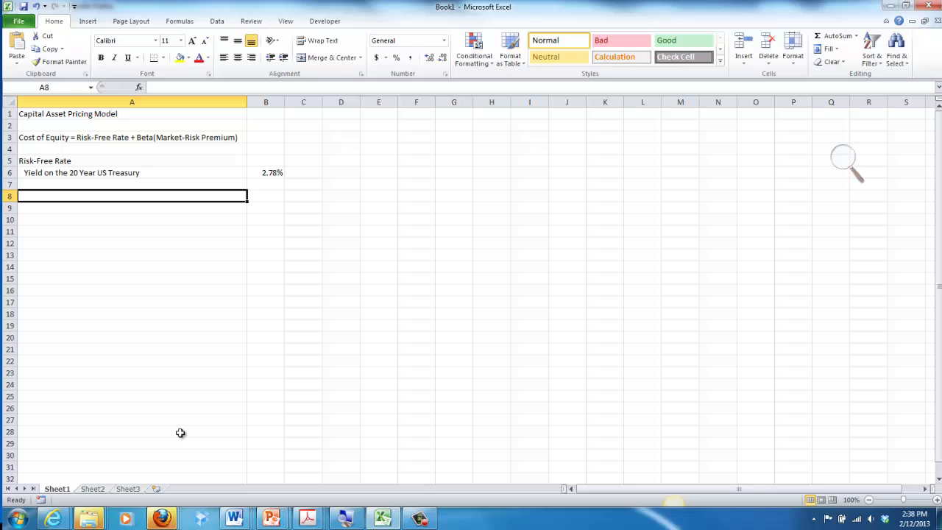
Enter the title "Market Model" in A1 of Sheet2
click(92, 489)
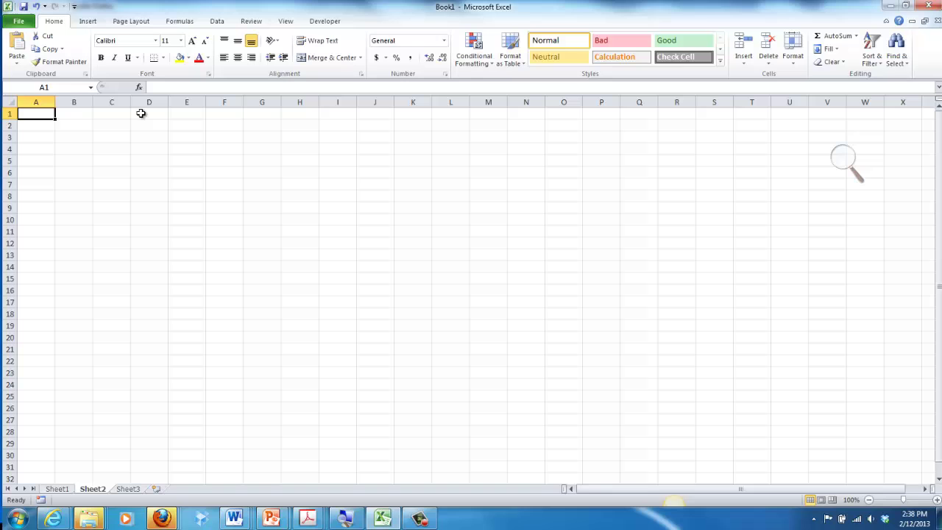
text(Market Model)
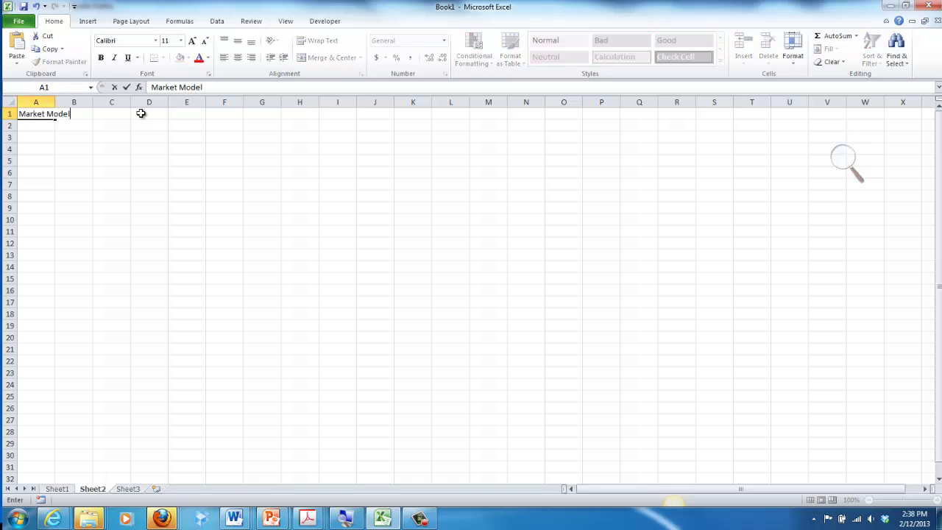
key(Return)
Enter the equation "Returns for the firm = alpha + beta(returns for the market index)" in A3 of Sheet2
key(Return)
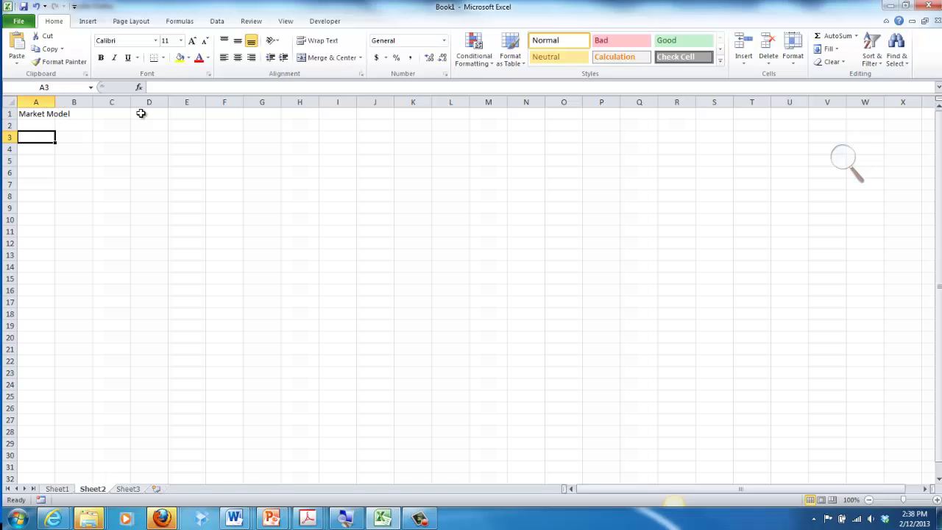
text(R)
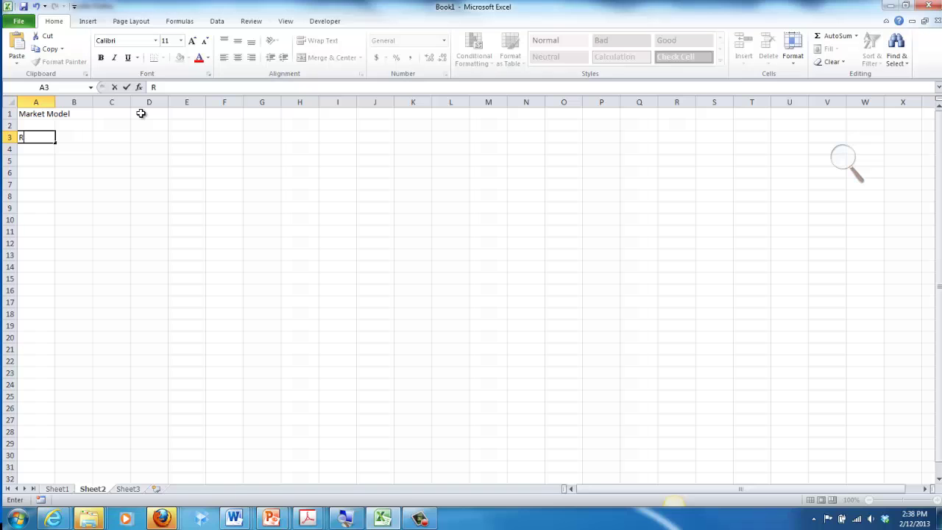
text(eturns for the fi)
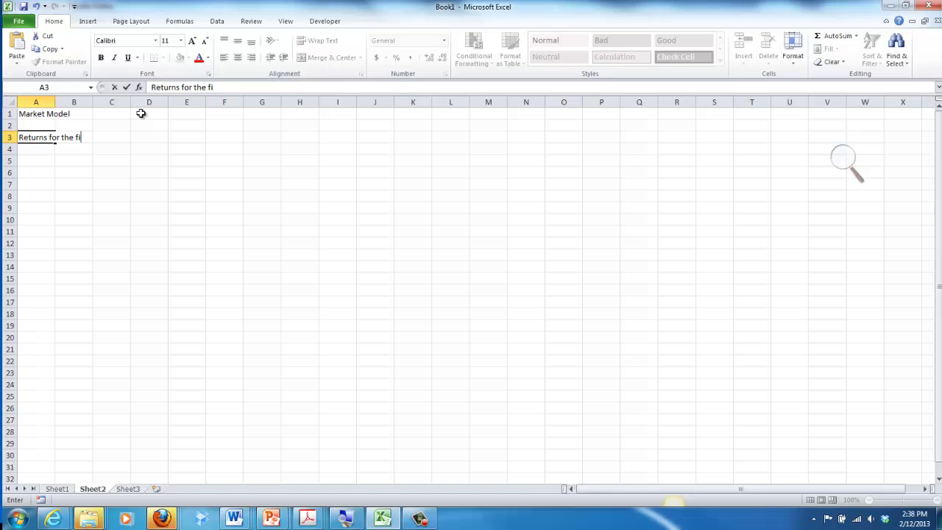
text(rm = alpha +)
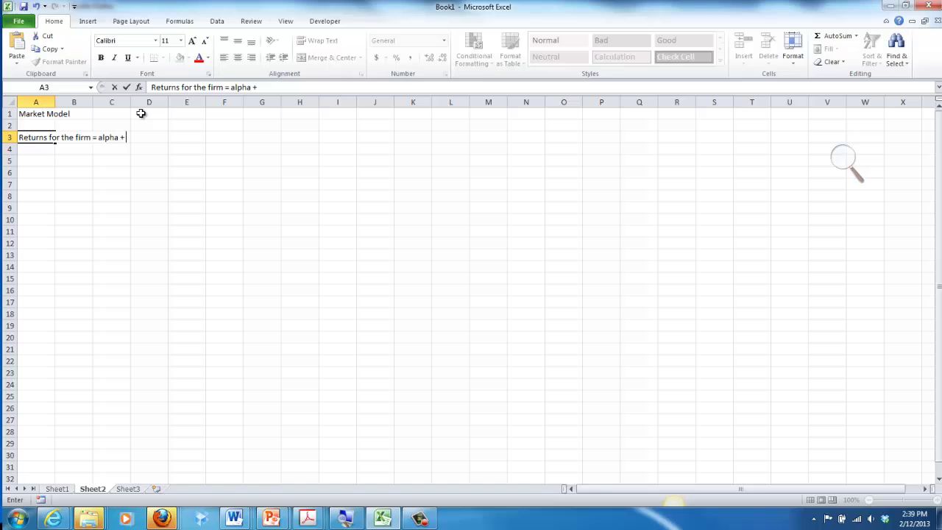
text( beta(returns for the mar)
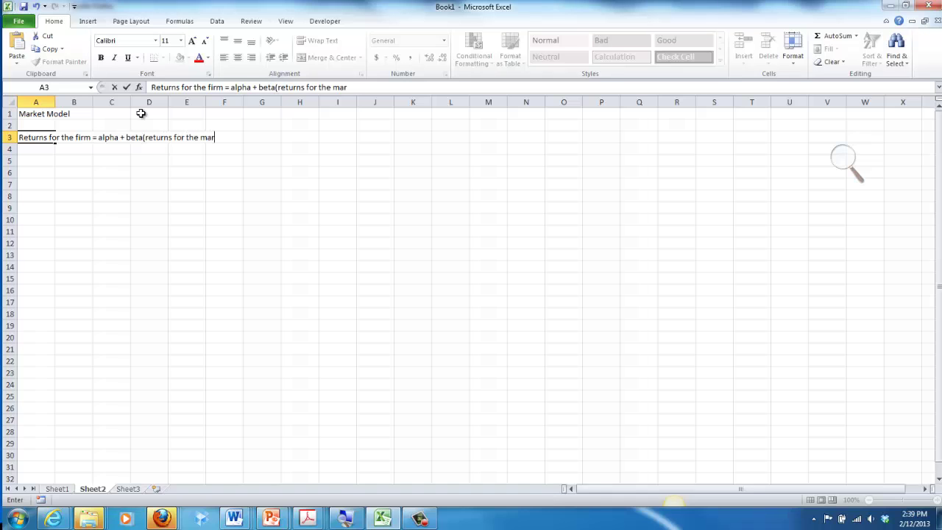
text(ket index))
key(Return)
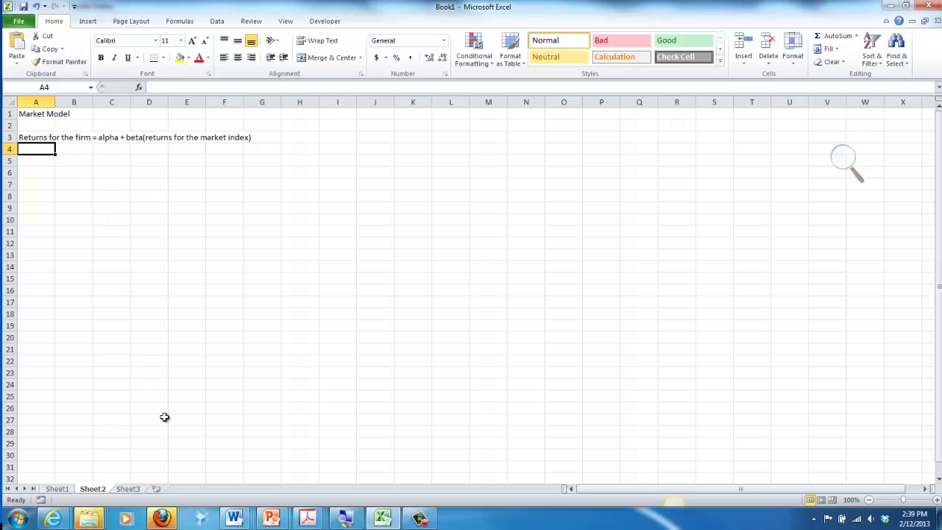
Switch to the Firefox window with the Treasury rates and open finance.yahoo.com in a new tab
mouse_move(163, 517)
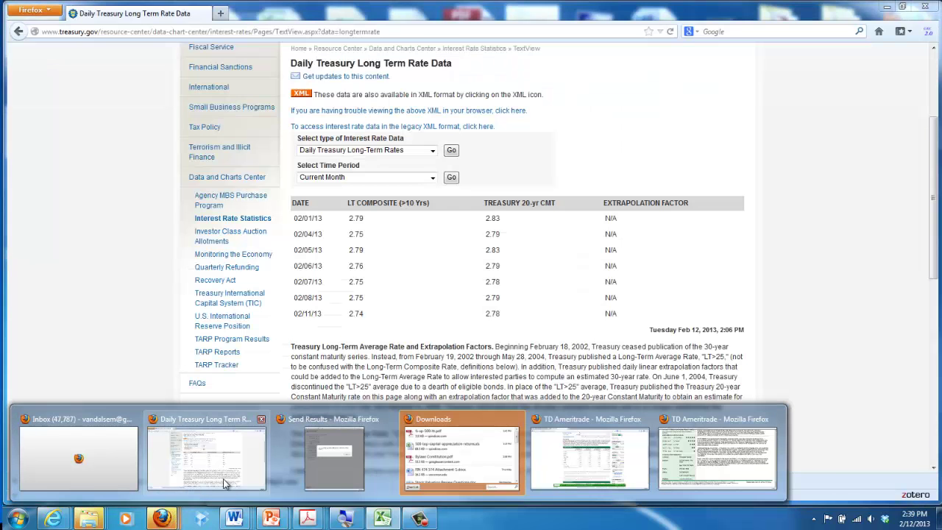
click(224, 482)
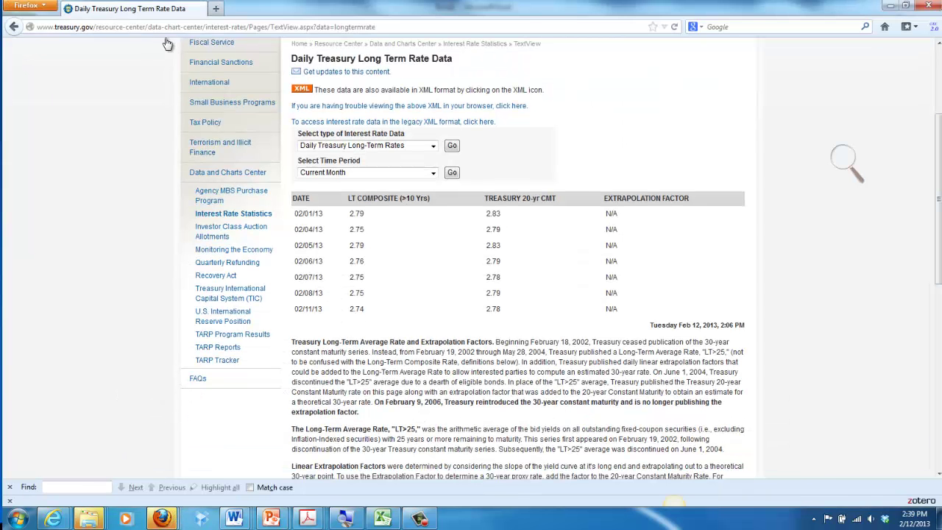
click(217, 9)
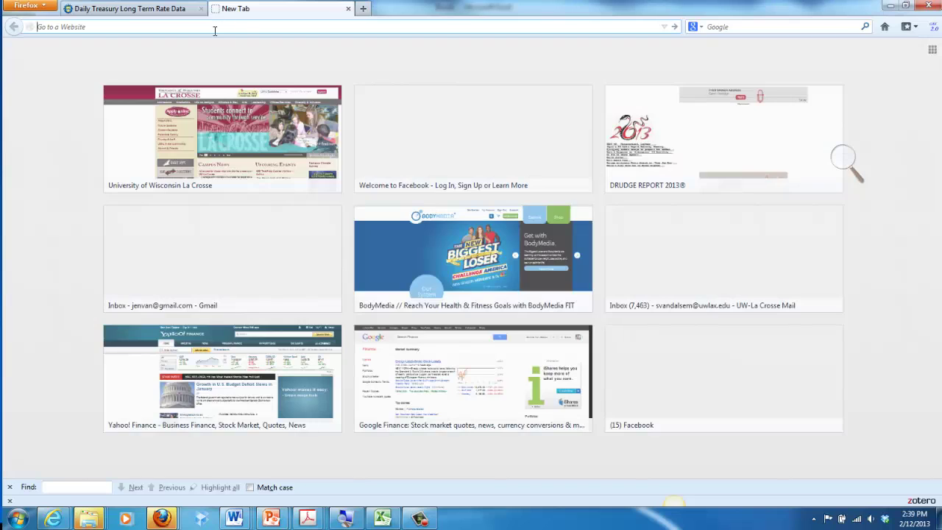
text(finance.yaho)
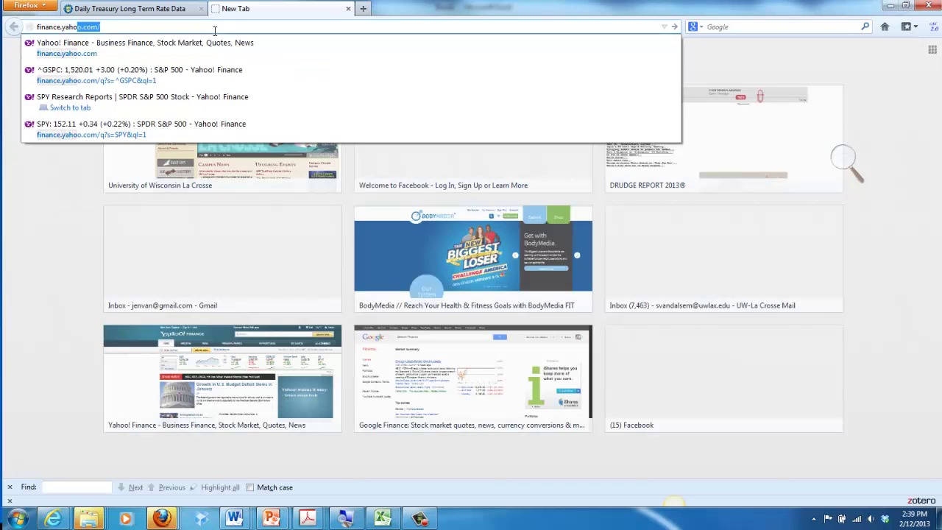
text(o.com)
key(Return)
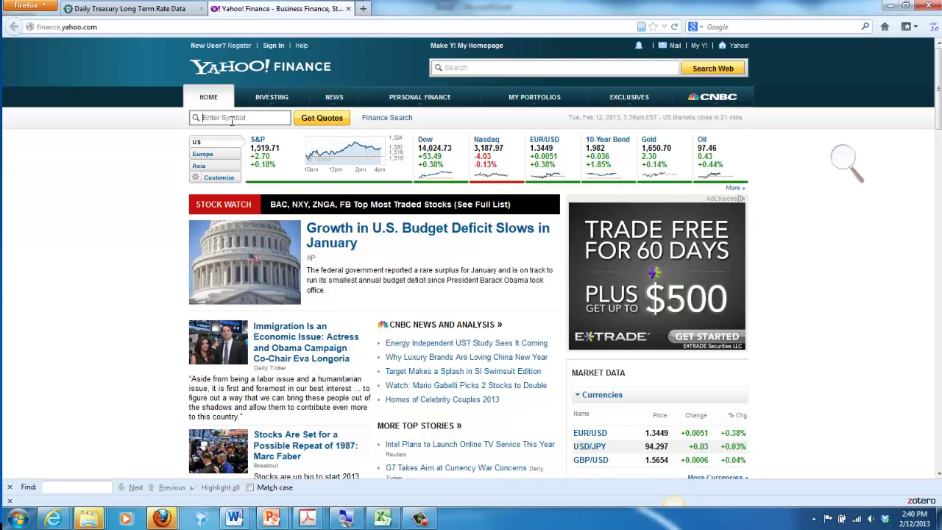
Look up the S&P 500 index with the symbol ^gspc and open its Historical Prices
text(^)
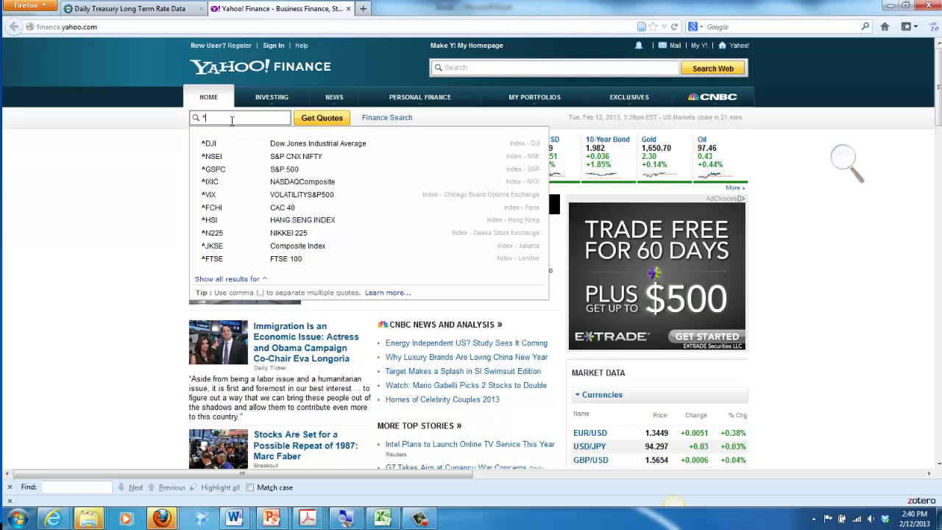
text(gspc)
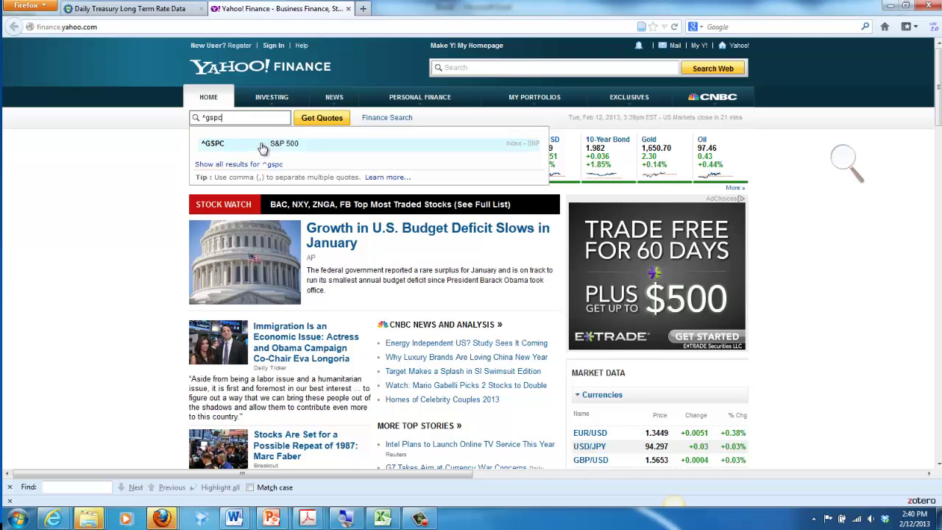
click(250, 147)
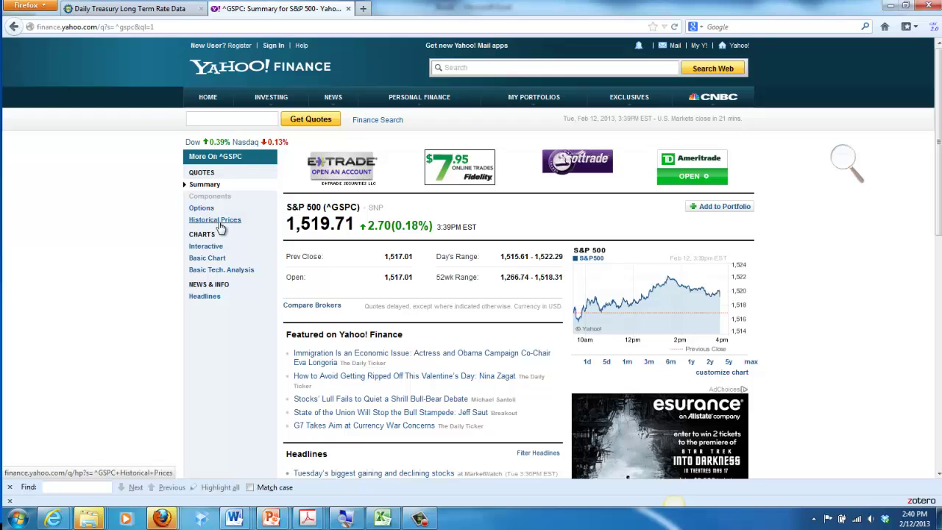
click(221, 225)
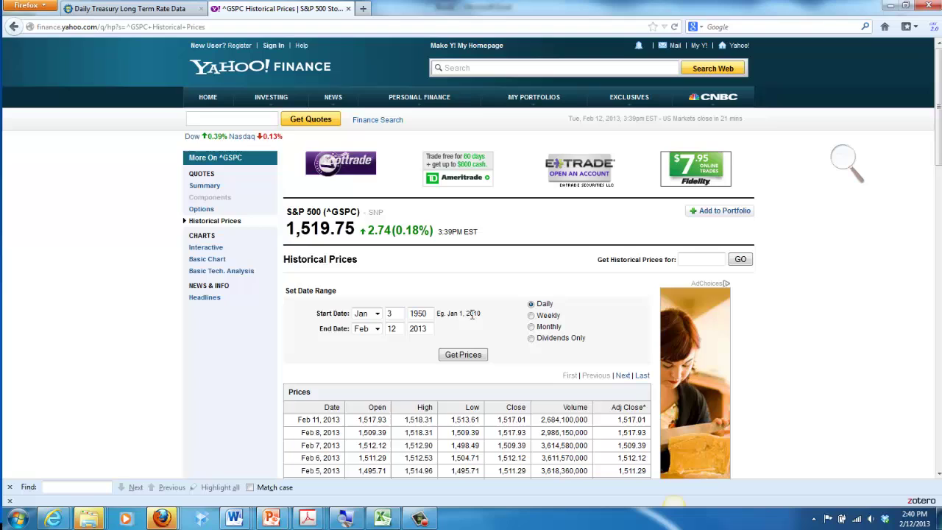
Get monthly S&P 500 prices with a start date of Feb 11, 2008 and an end date of Feb 11, 2013
click(531, 327)
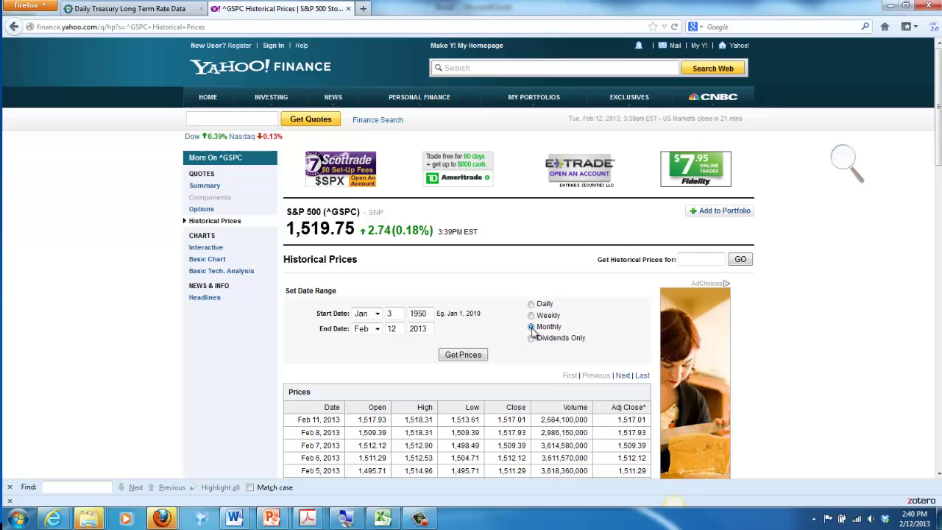
click(378, 315)
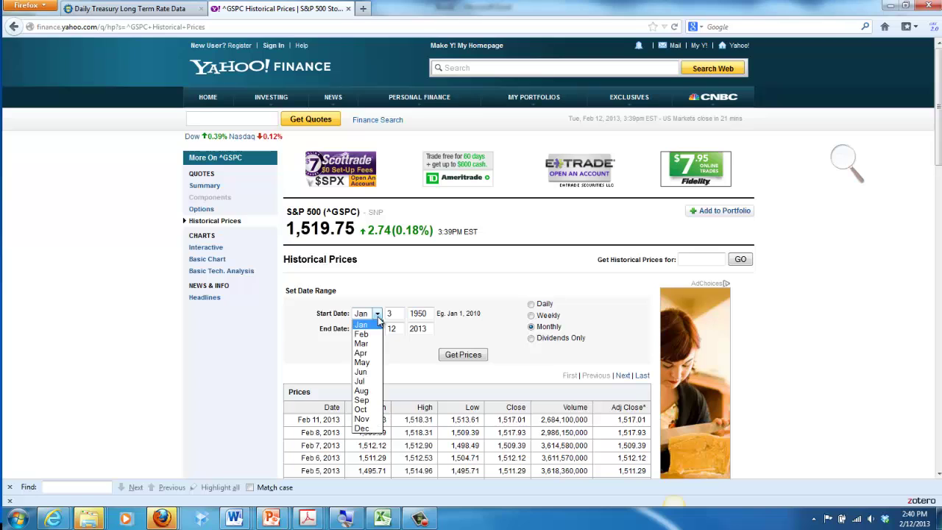
click(378, 332)
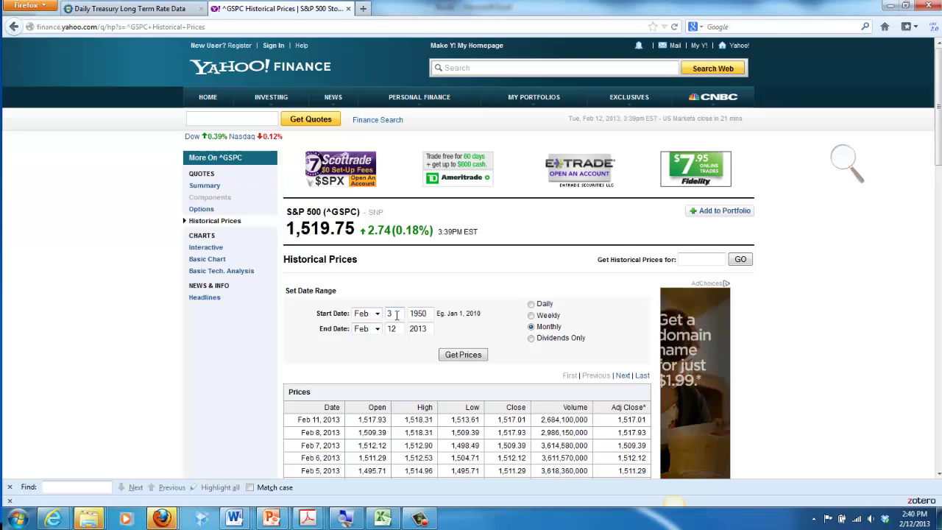
double_click(388, 314)
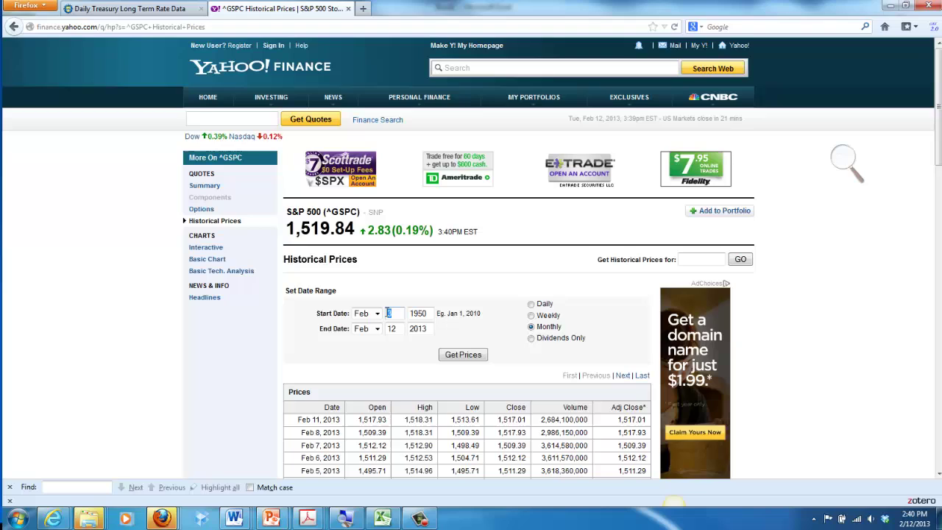
text(01)
key(Tab)
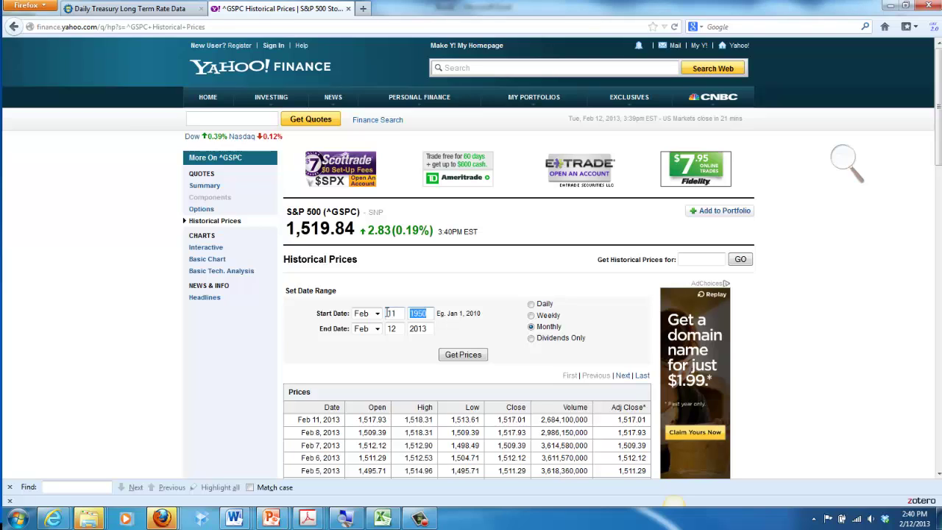
text(2008)
key(Tab)
key(Tab)
text(11)
click(463, 355)
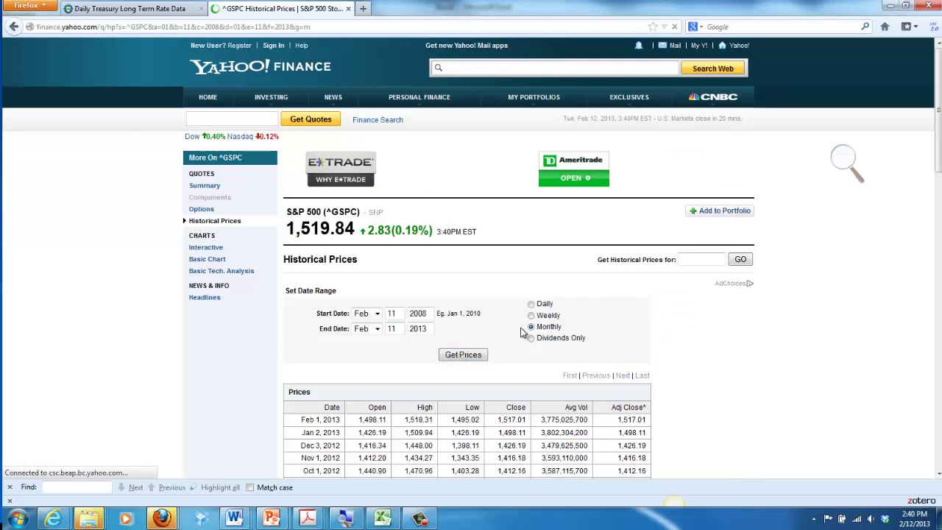
Download the S&P 500 price table to a spreadsheet and open table.csv in Excel
scroll(938, 193, down, 1)
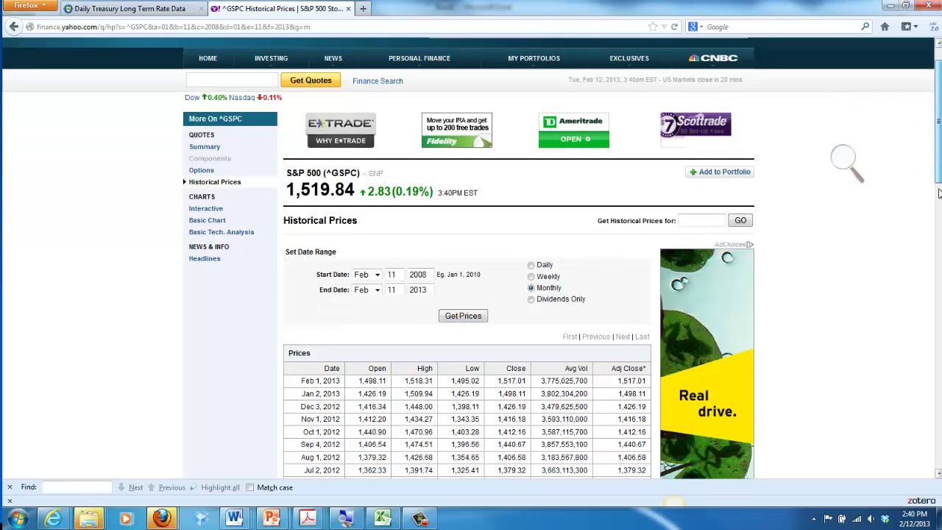
scroll(939, 193, down, 15)
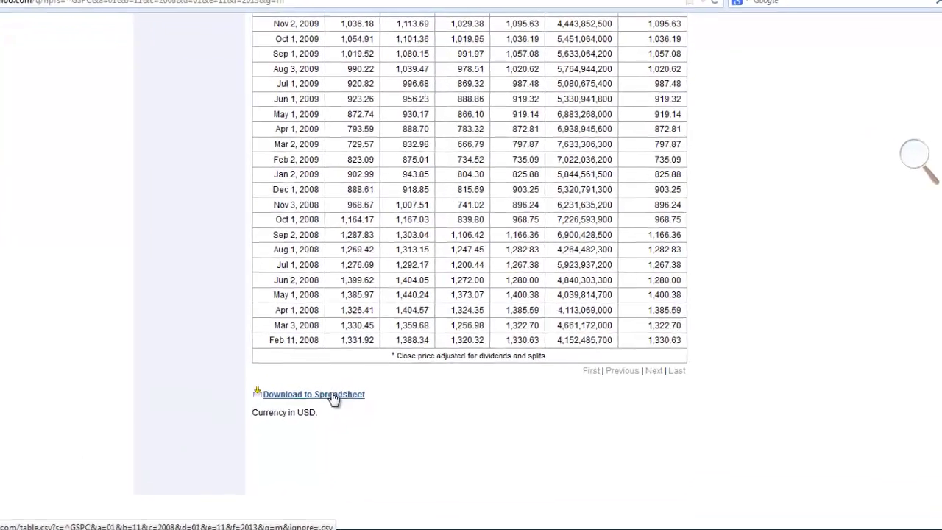
click(333, 397)
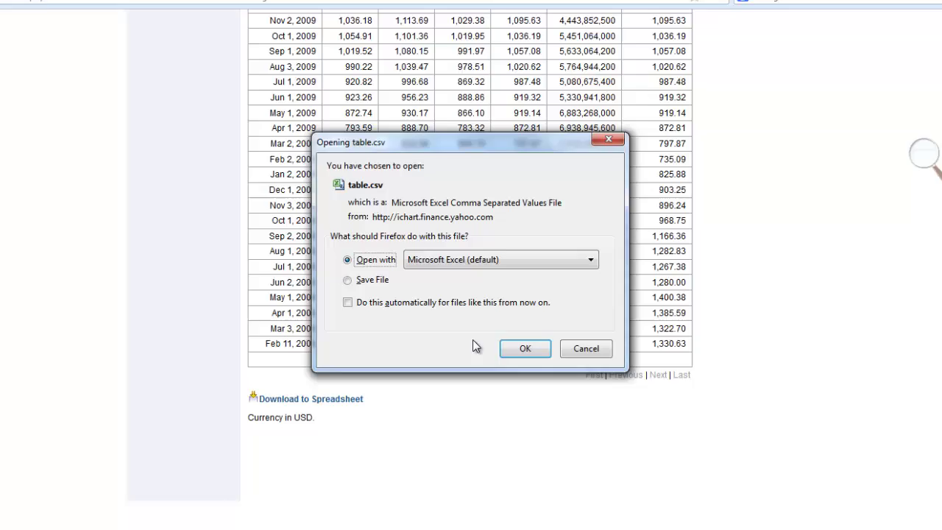
key(Return)
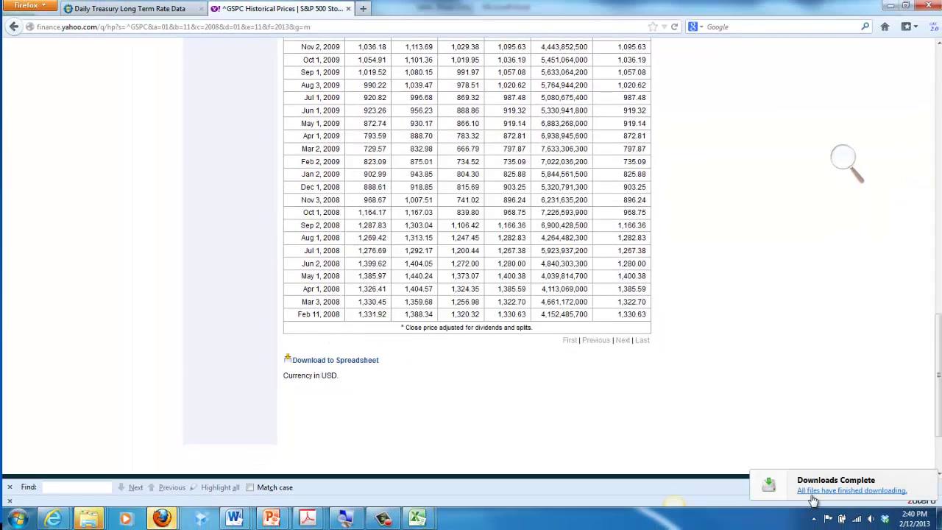
click(852, 490)
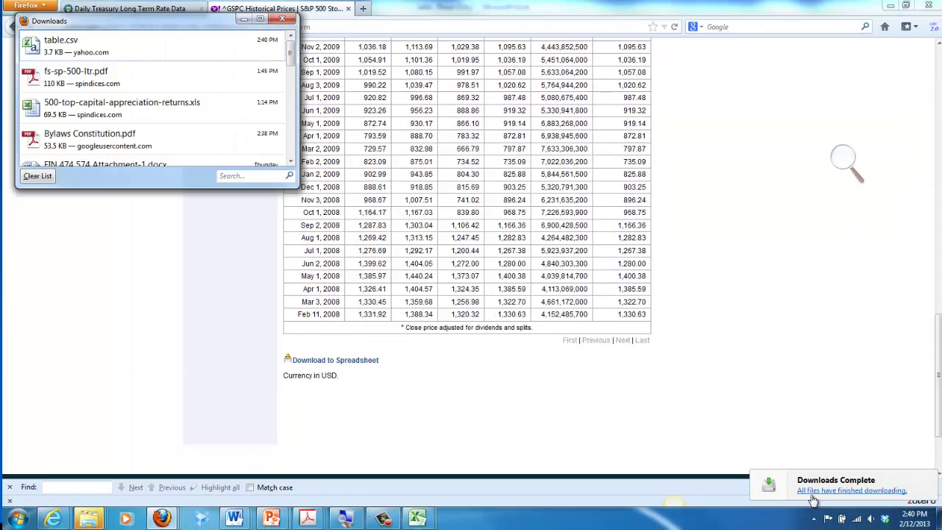
double_click(73, 46)
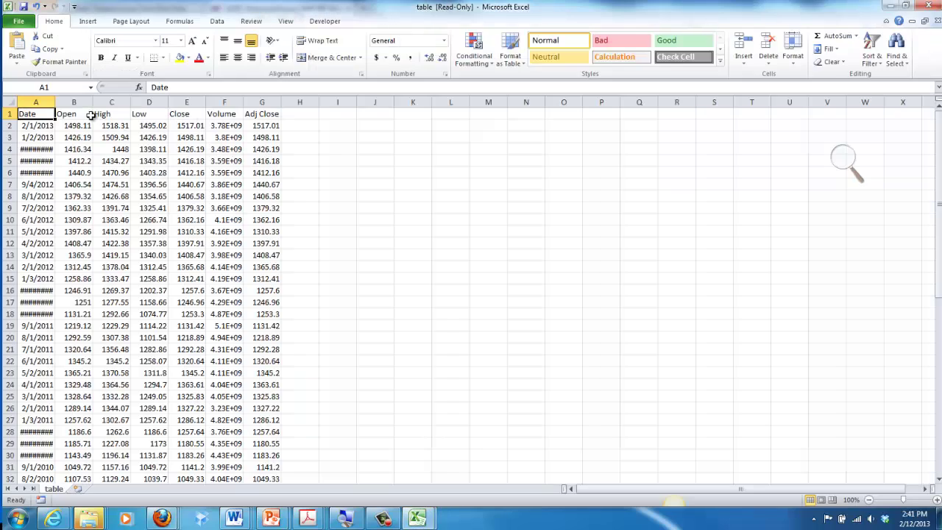
Delete the Open, High, Low, Close and Volume columns from the table workbook
drag(75, 101, 225, 101)
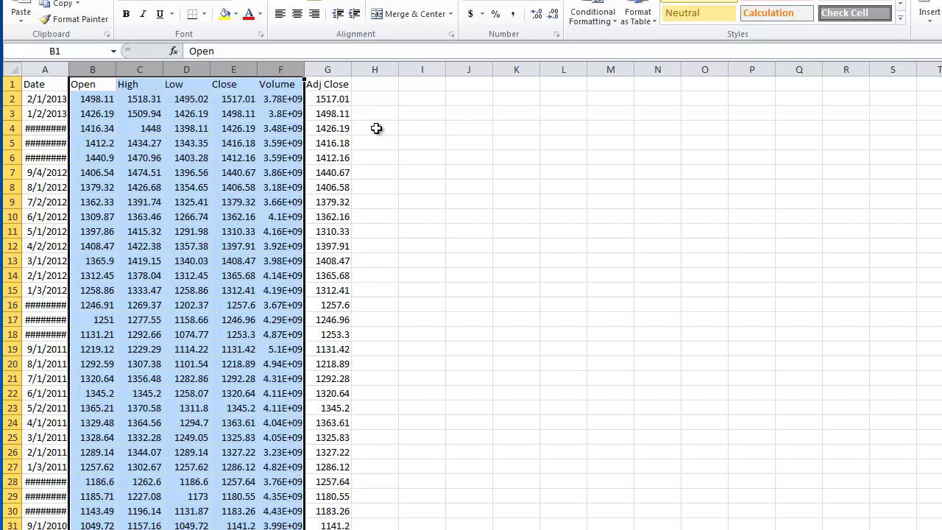
right_click(281, 73)
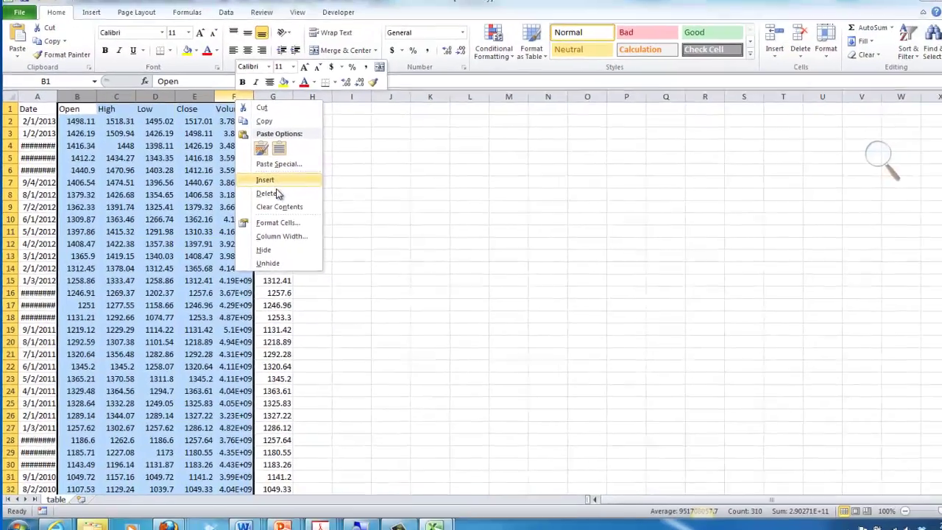
click(328, 183)
click(263, 194)
click(231, 184)
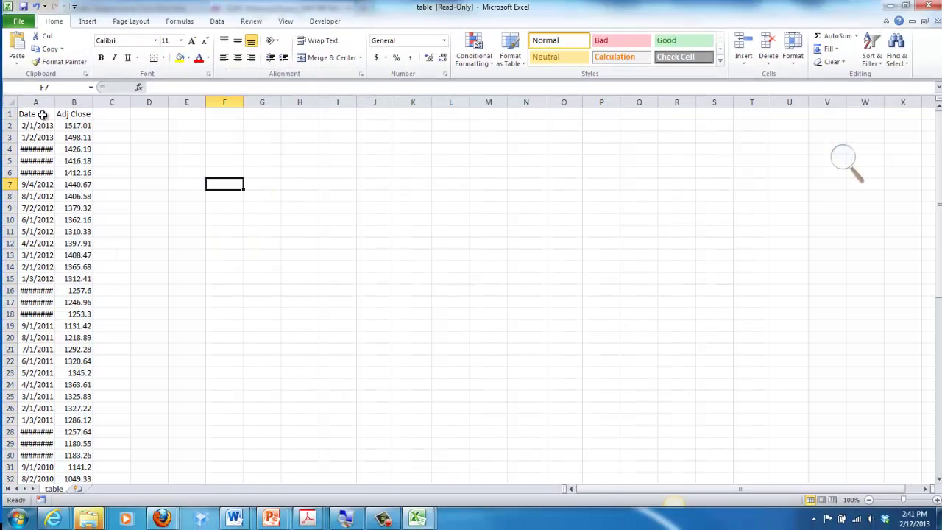
Copy the Date and Adj Close data in A1:B62 and return to Sheet2 of the Book1 workbook
click(44, 113)
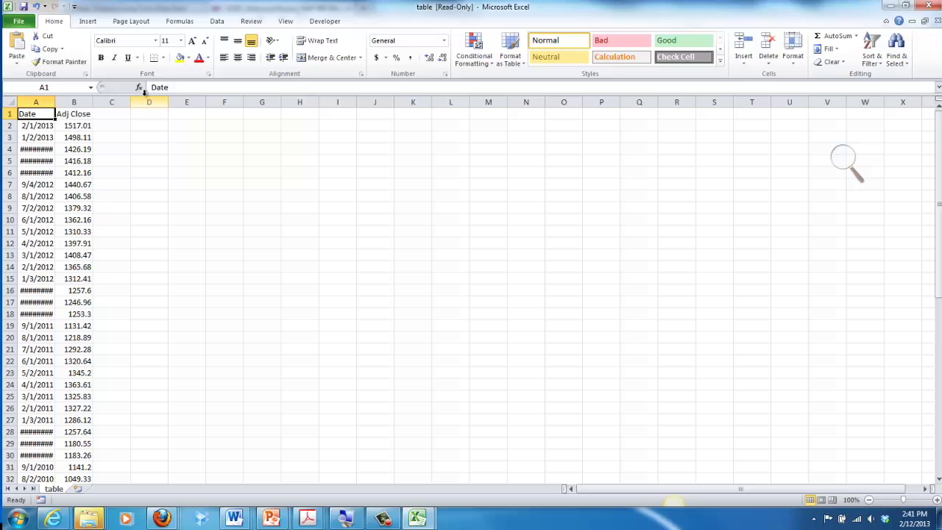
key(ctrl+shift+End)
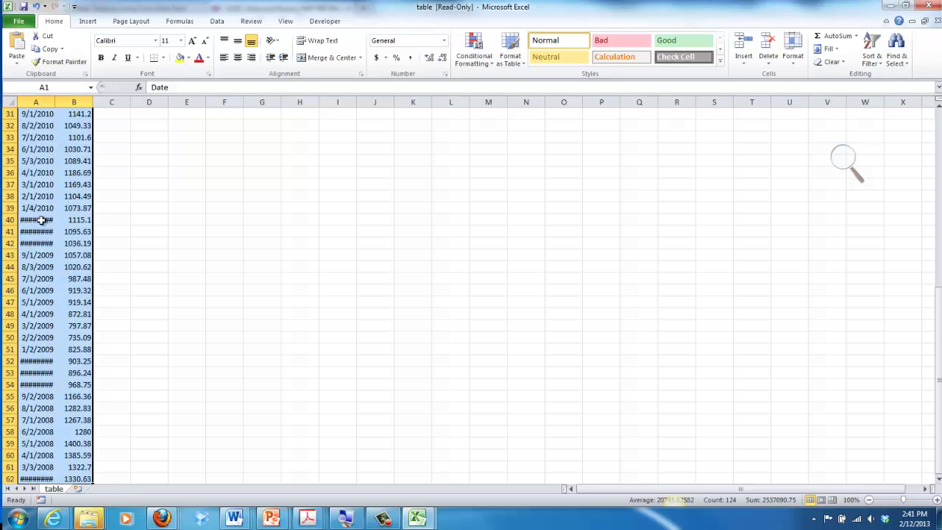
right_click(43, 222)
click(74, 238)
scroll(74, 294, up, 10)
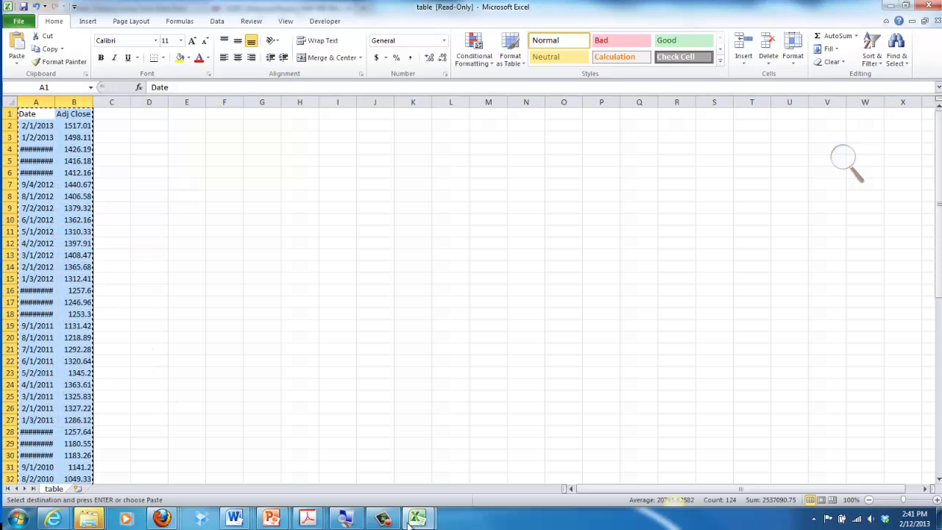
mouse_move(414, 521)
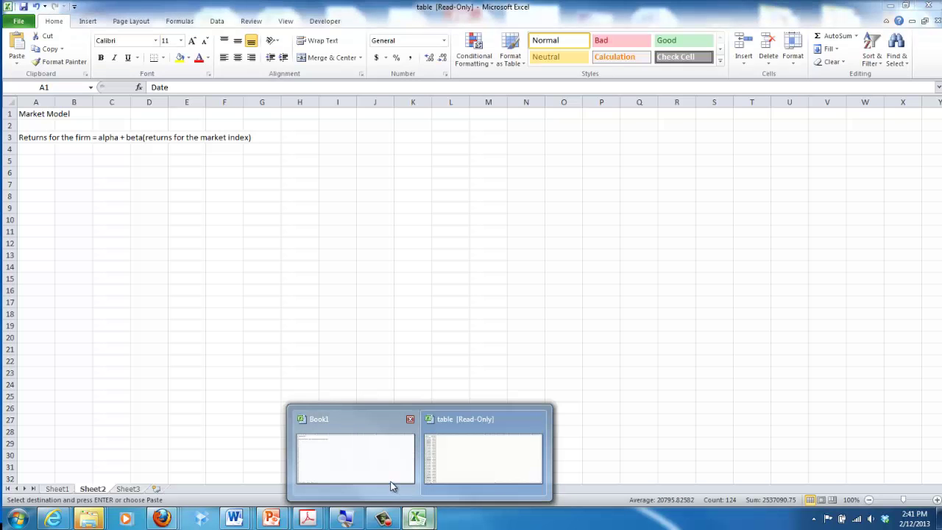
click(391, 484)
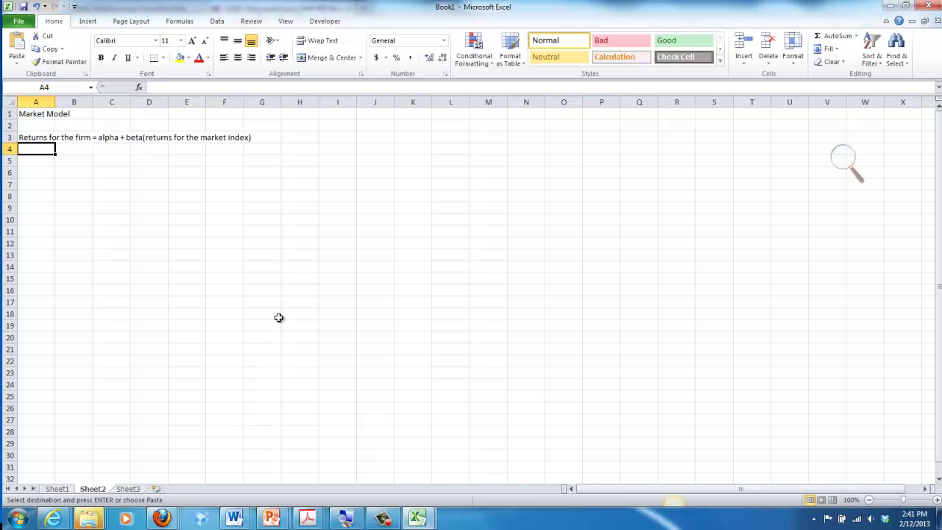
Paste the copied Date and Adj Close data at J1 of Sheet2 and autofit column J to show the full dates
click(366, 114)
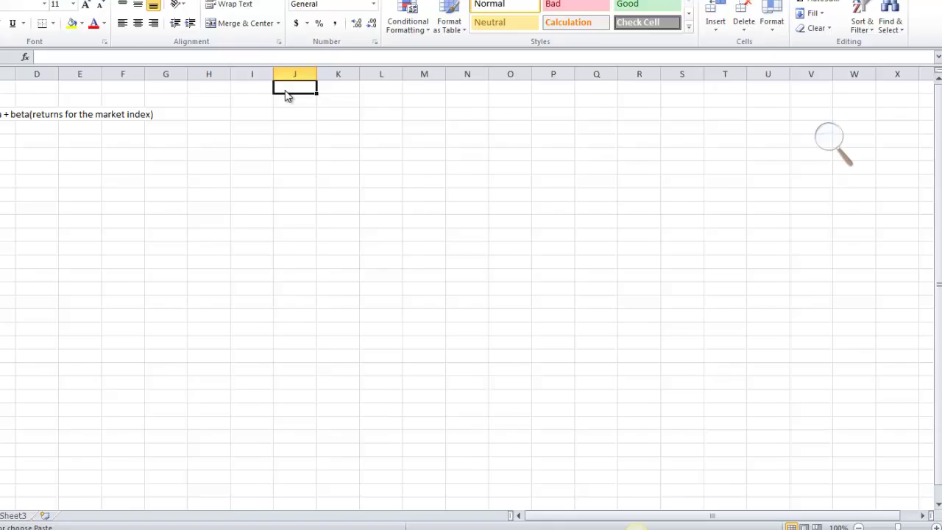
right_click(367, 116)
click(249, 127)
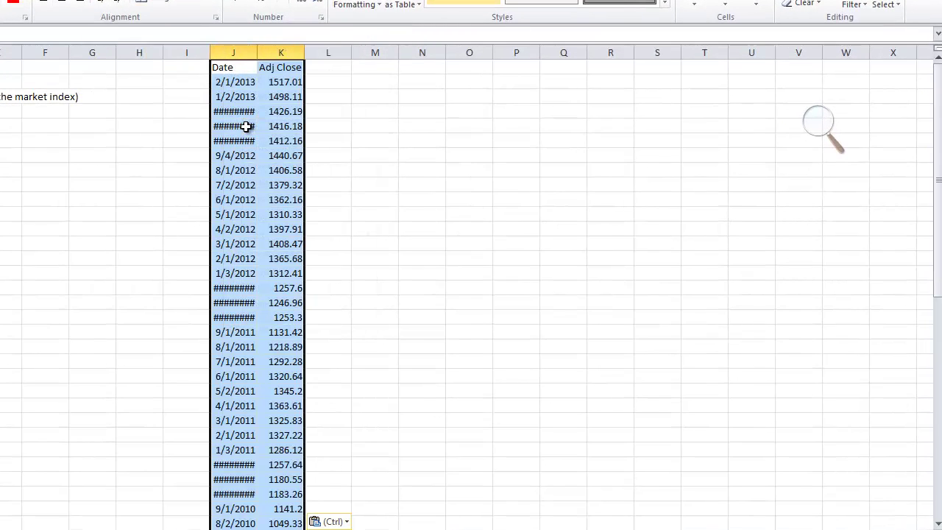
double_click(257, 53)
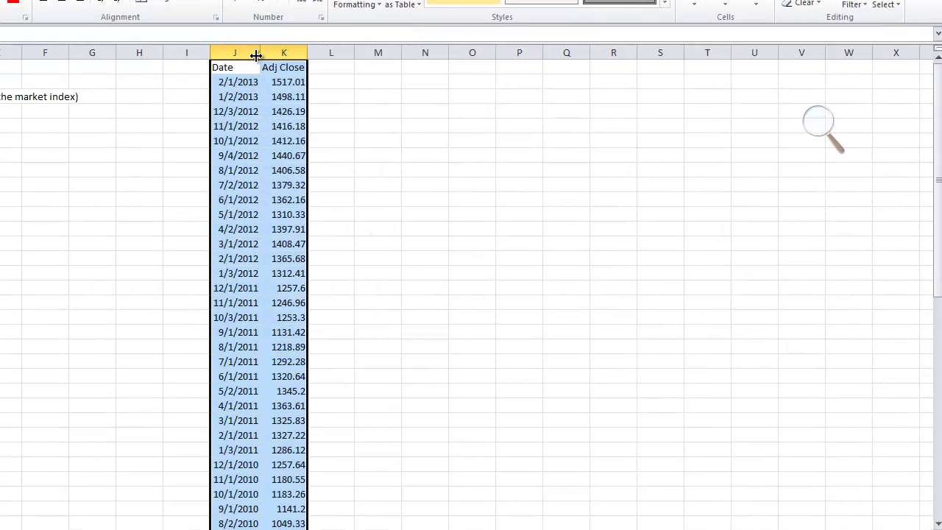
Rename the Adj Close header in K1 as Market Price and select the empty cell L1
click(297, 67)
text(Marke)
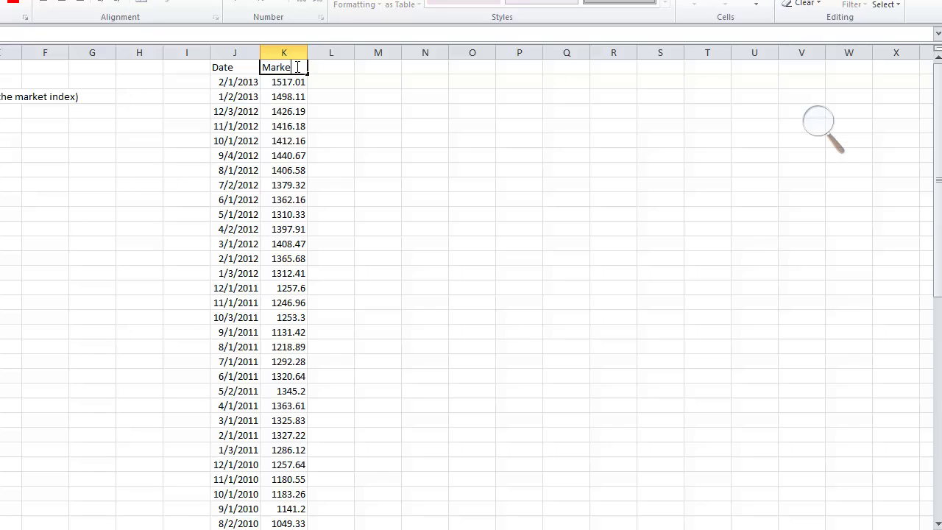
text(t Price)
key(Return)
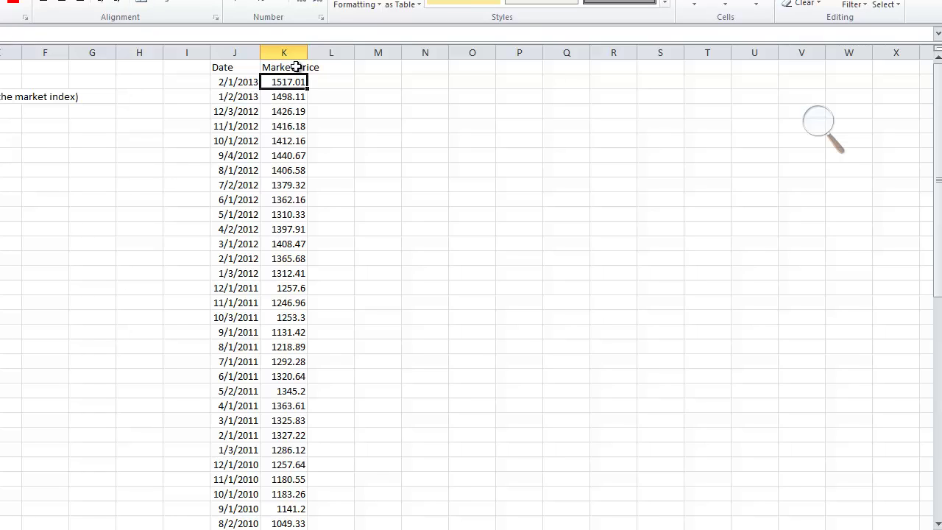
key(Up)
key(Right)
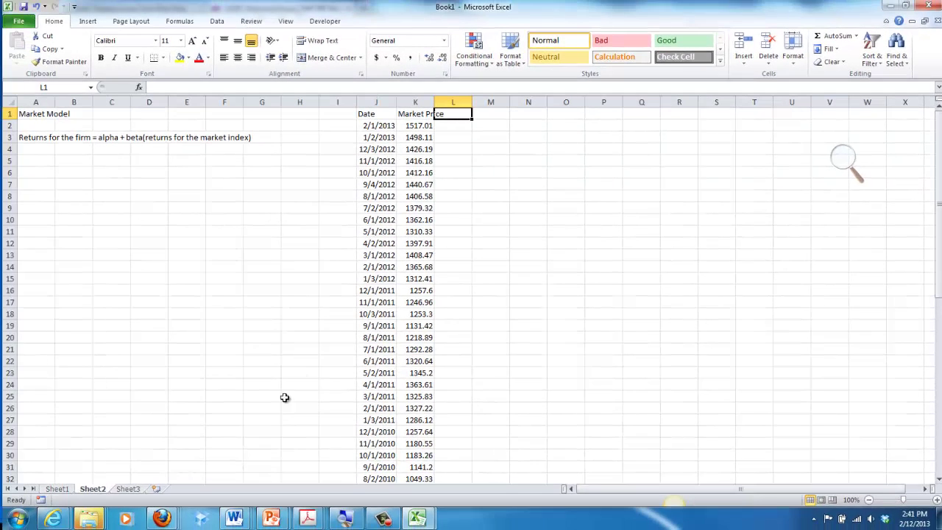
Switch to Firefox and try to load historical prices for ticker CRBL by replacing ^GSPC in the page address
click(161, 520)
click(187, 486)
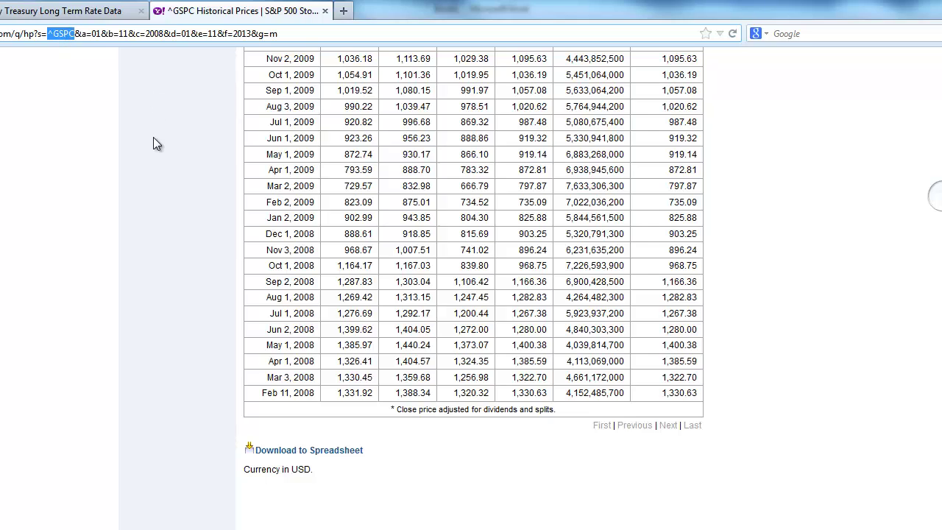
text(CRBL)
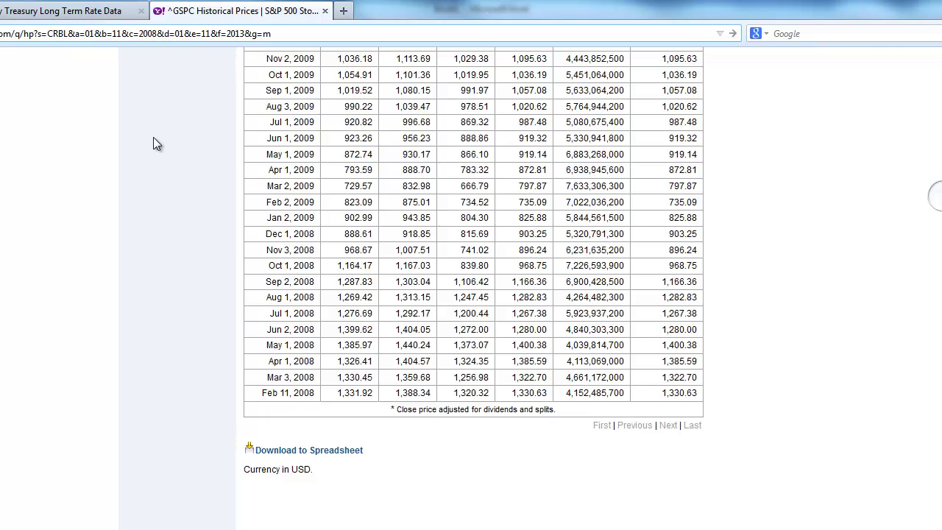
key(Return)
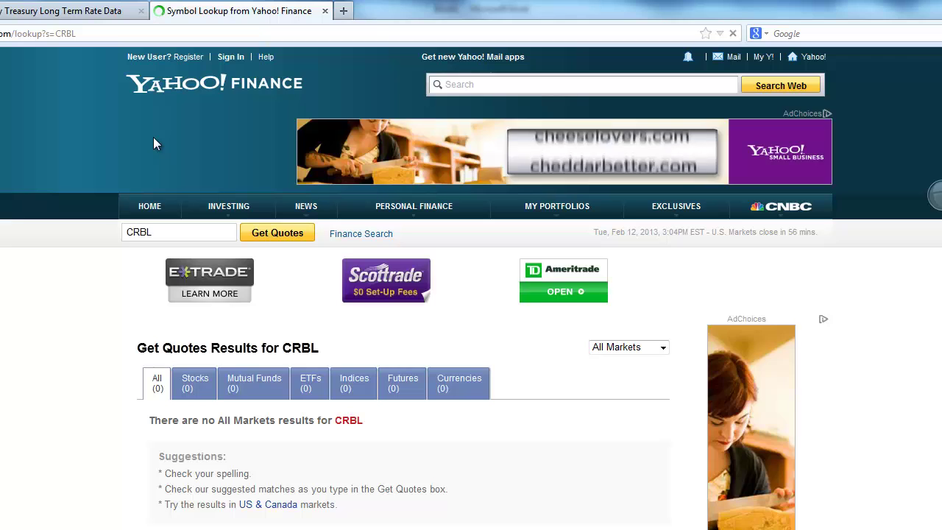
Look up the firm's ticker by searching quotes for "crac", and go back to the S&P 500 historical prices page
click(170, 227)
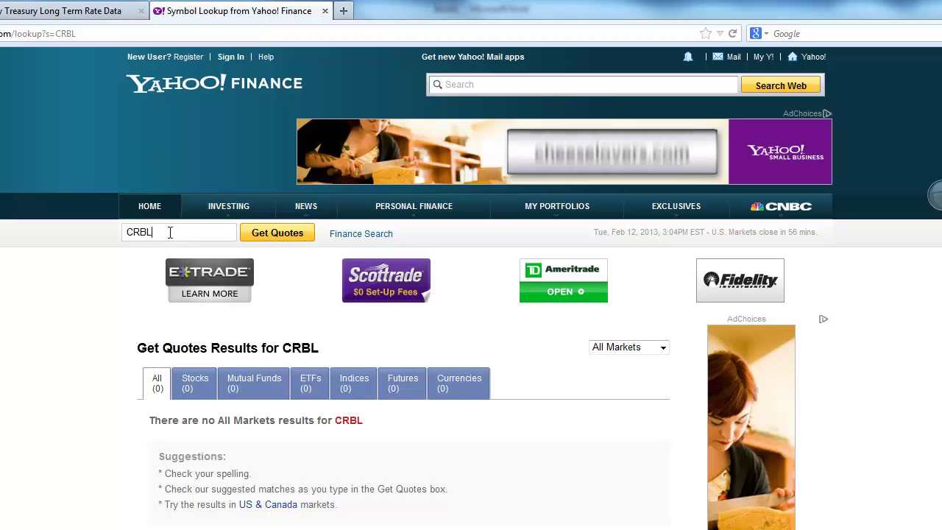
key(BackSpace)
key(BackSpace)
key(BackSpace)
key(BackSpace)
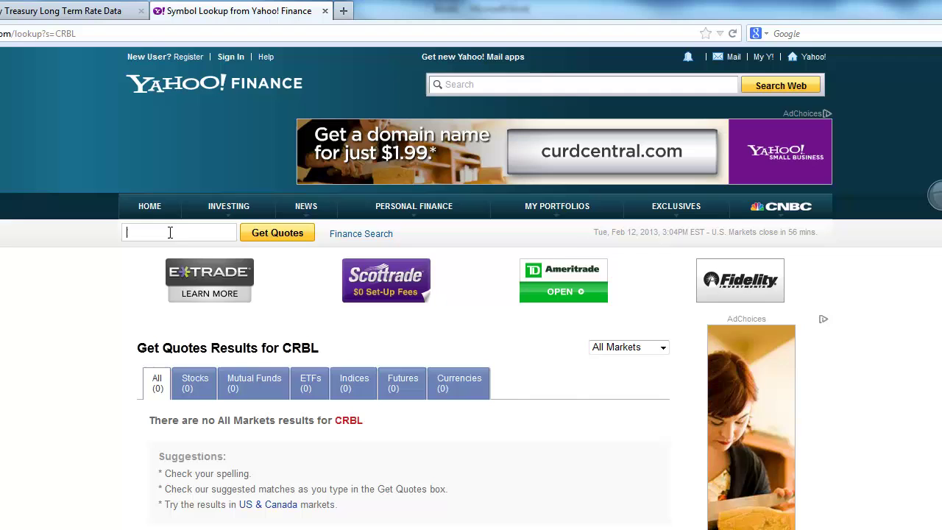
text(crac)
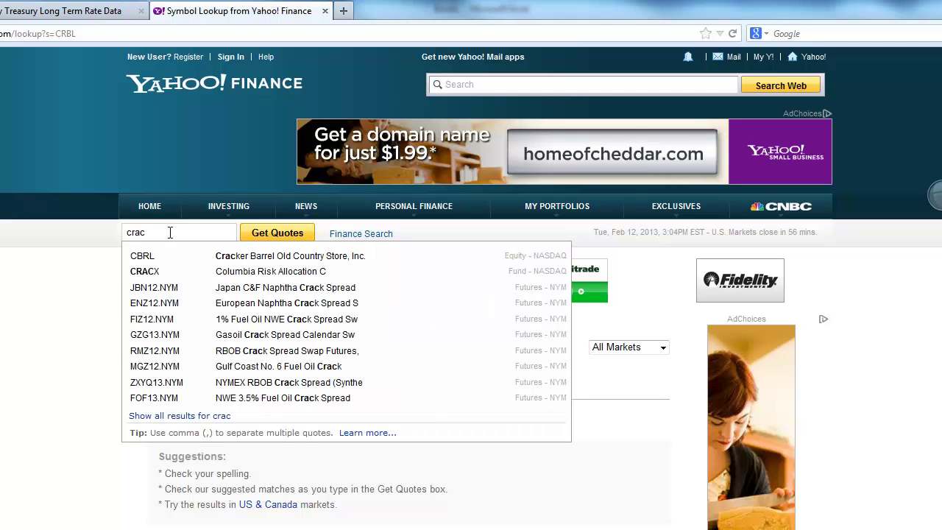
key(BackSpace)
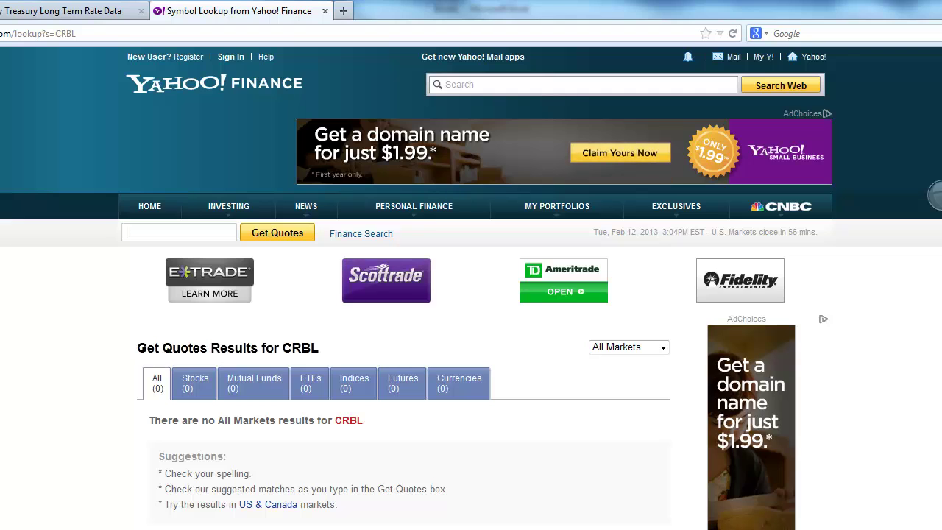
key(alt+Left)
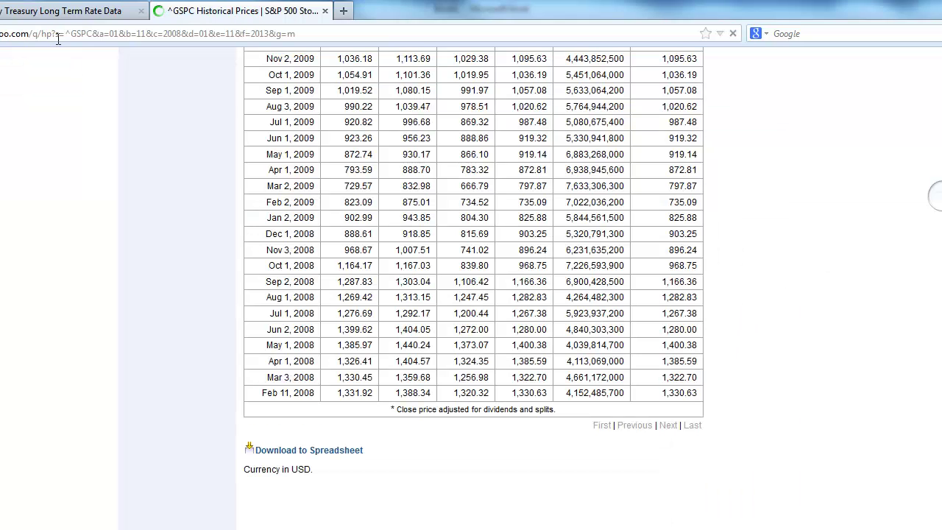
Replace ^GSPC with CBRL in the page address and load Cracker Barrel's historical prices for the same date range
click(88, 34)
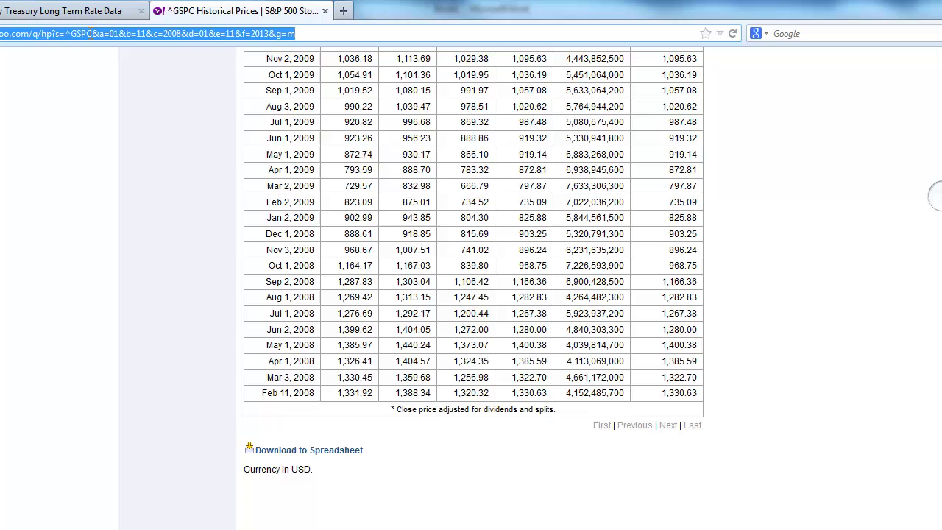
key(Return)
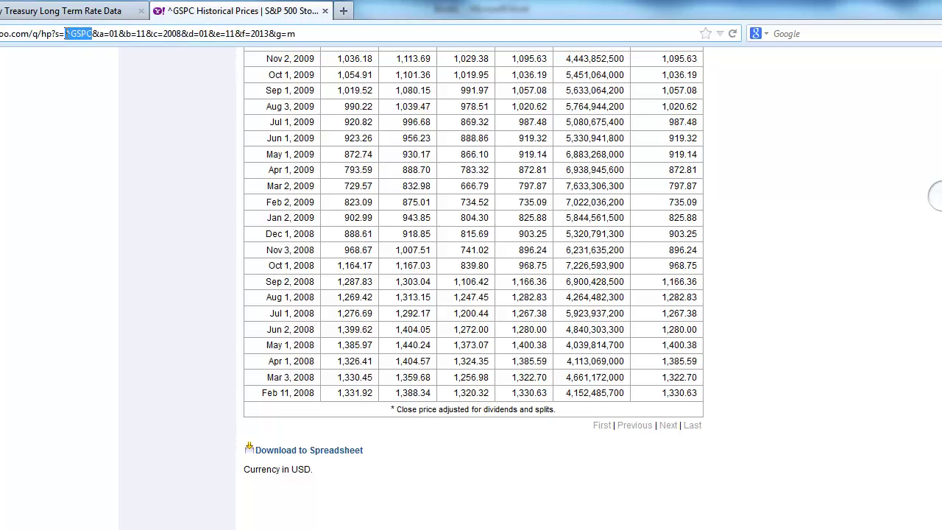
text(CBRL)
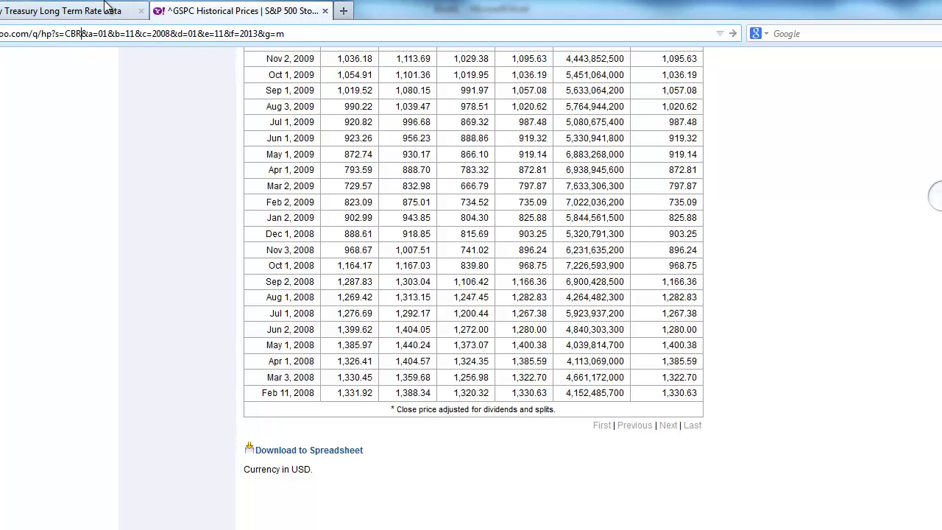
key(Return)
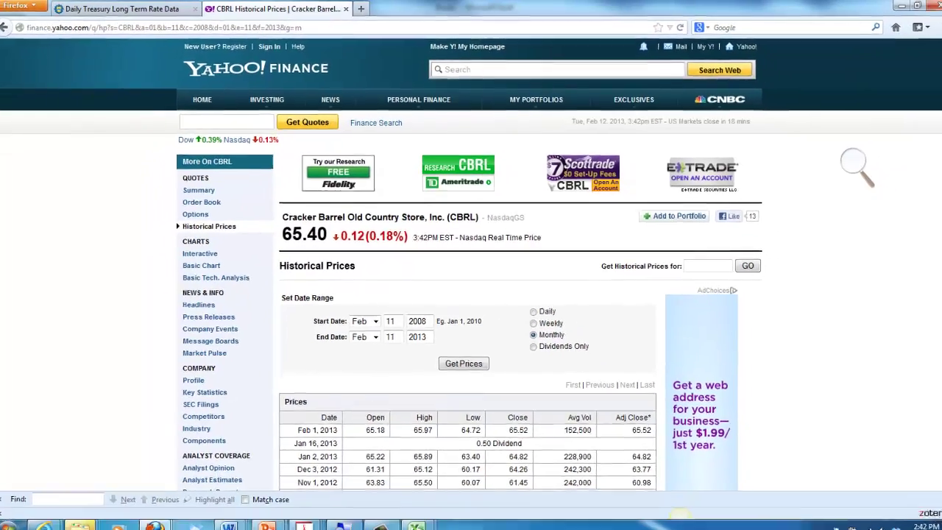
Download the CBRL price table to a spreadsheet, open it in Excel and bring up the table-1 workbook
scroll(566, 421, down, 2)
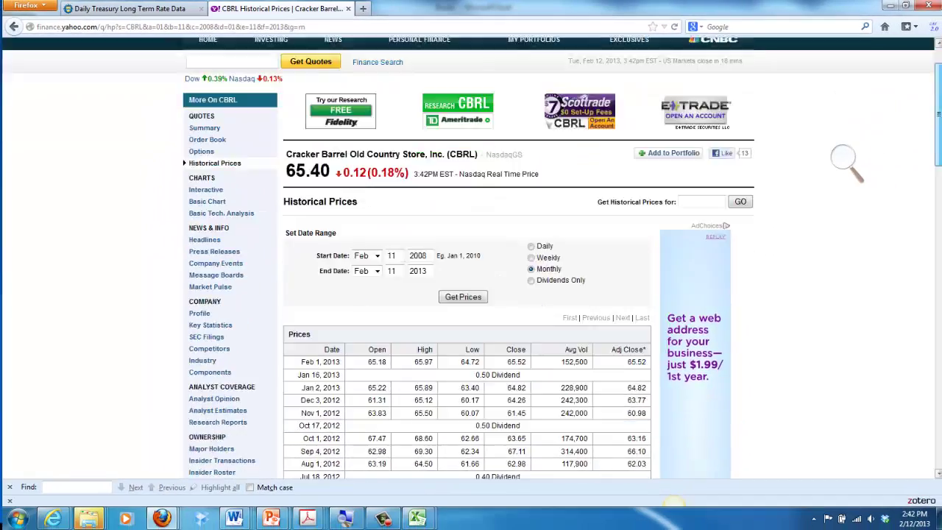
scroll(473, 354, down, 20)
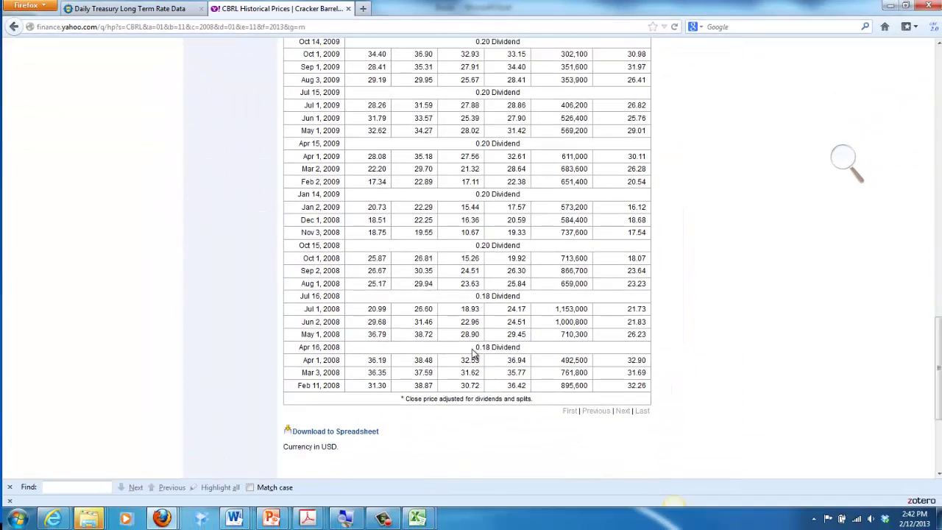
click(344, 434)
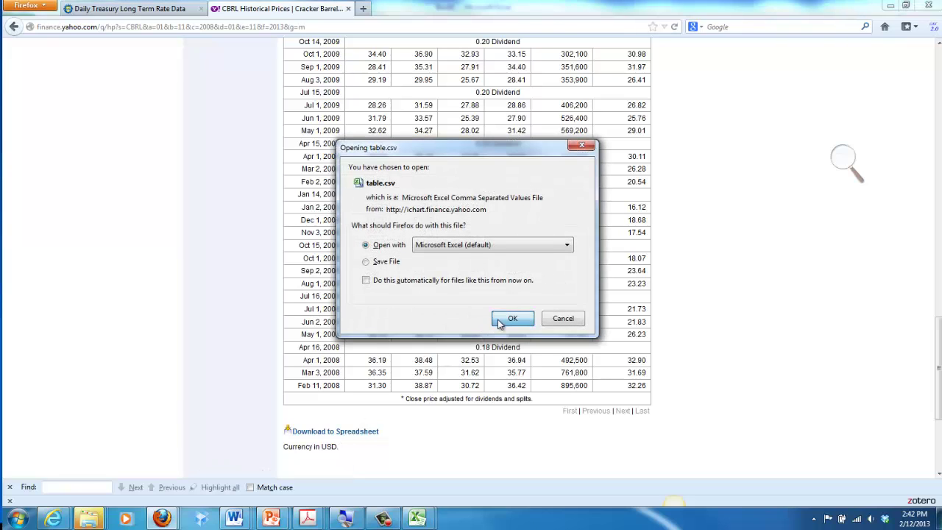
click(499, 324)
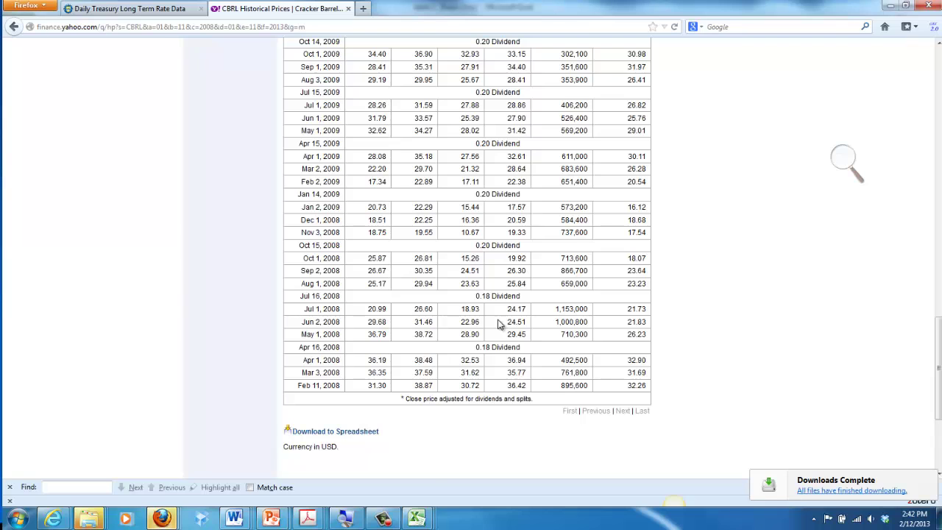
mouse_move(422, 520)
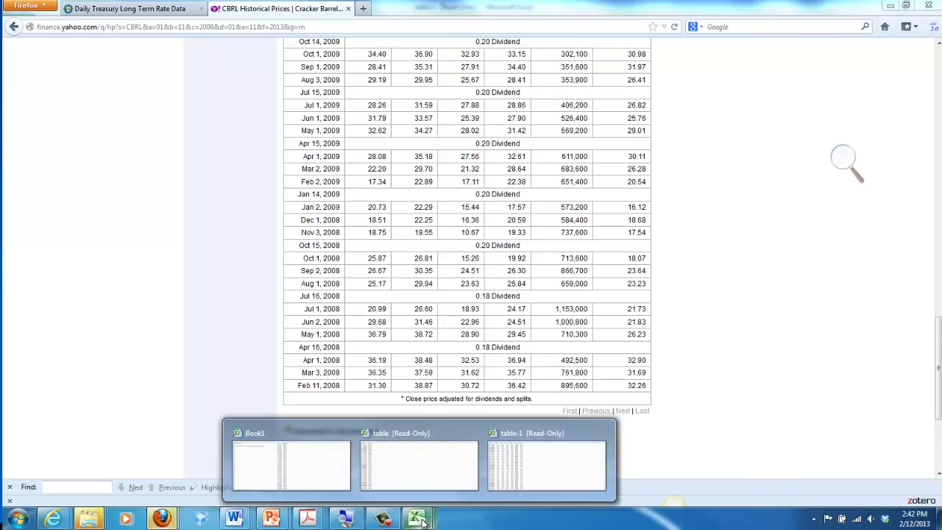
click(508, 472)
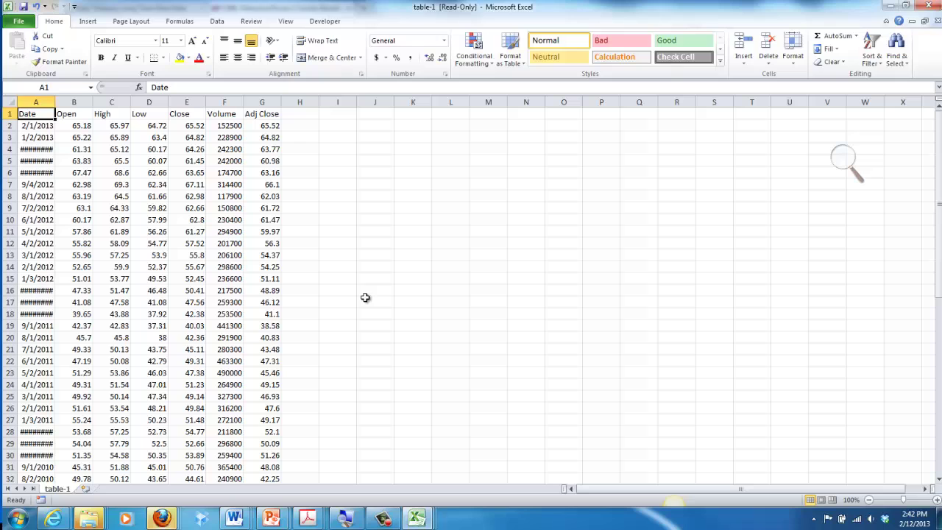
Delete the Open, High, Low, Close and Volume columns from the table-1 workbook
drag(75, 102, 225, 101)
right_click(224, 102)
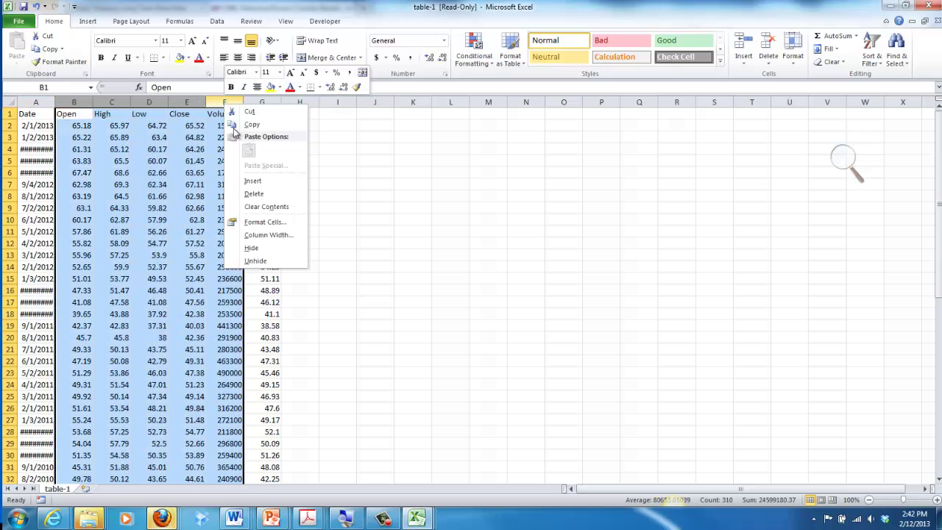
click(256, 195)
click(186, 195)
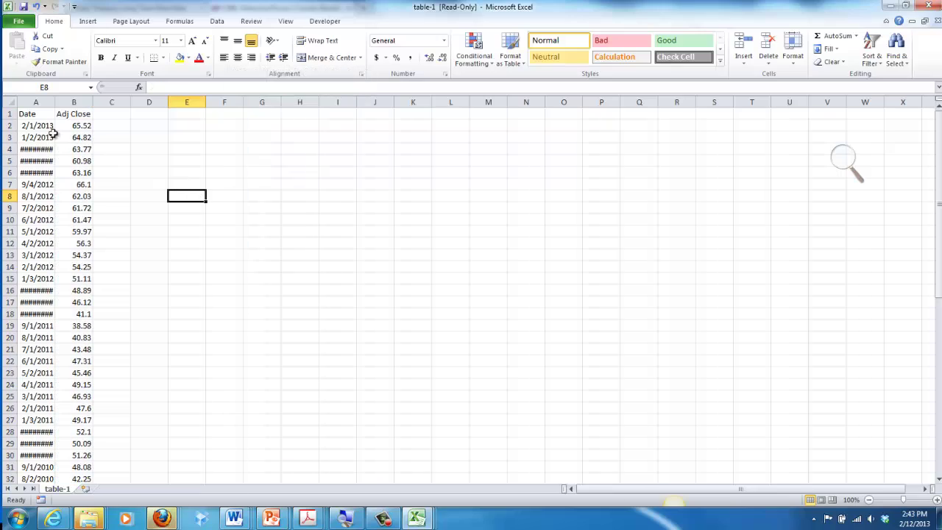
Copy the Adj Close column with its header, B1:B62, in the table-1 workbook
click(77, 124)
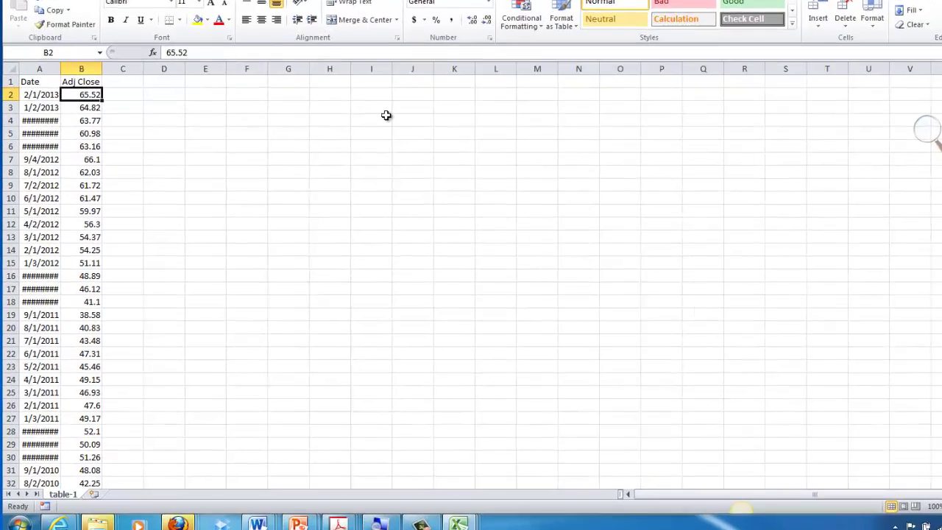
key(Up)
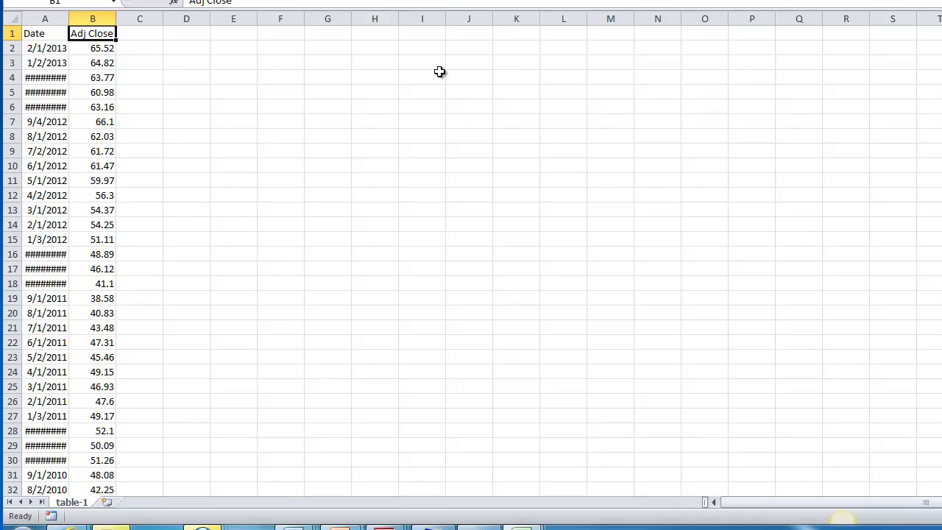
key(ctrl+shift+Down)
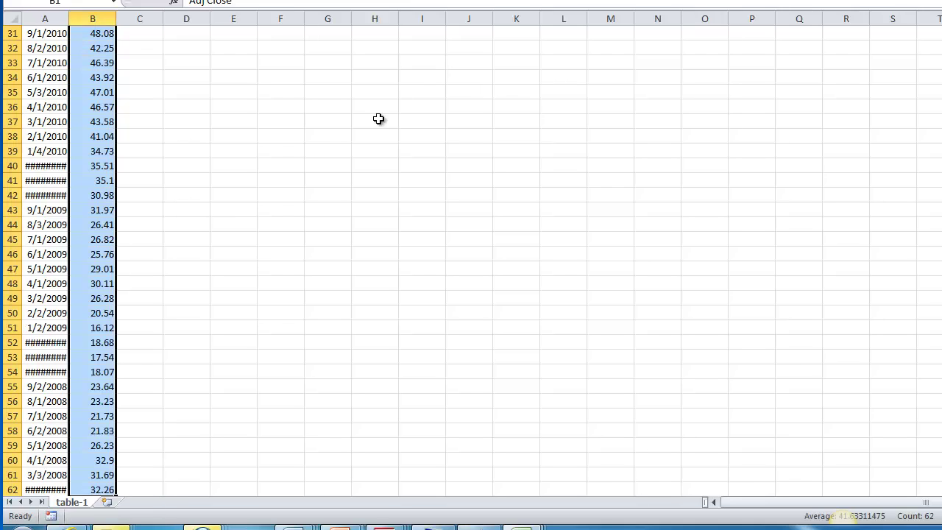
right_click(111, 184)
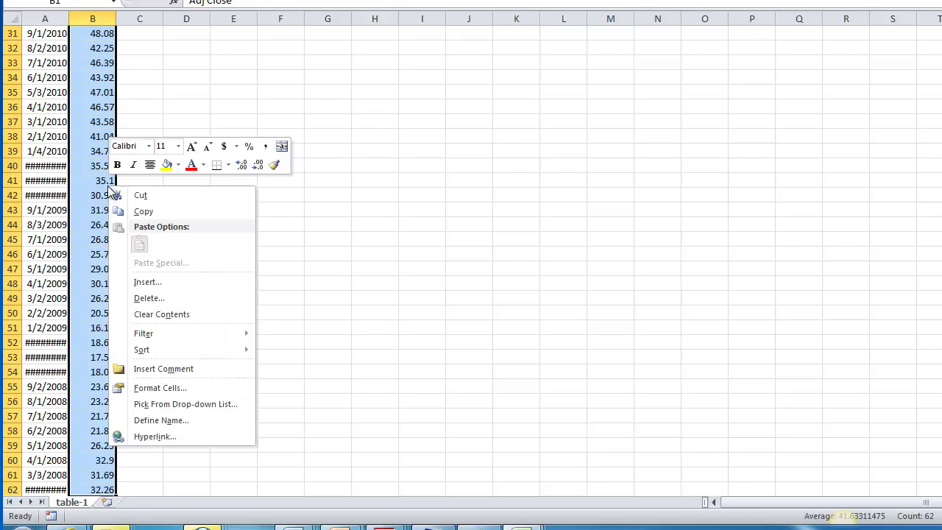
click(141, 211)
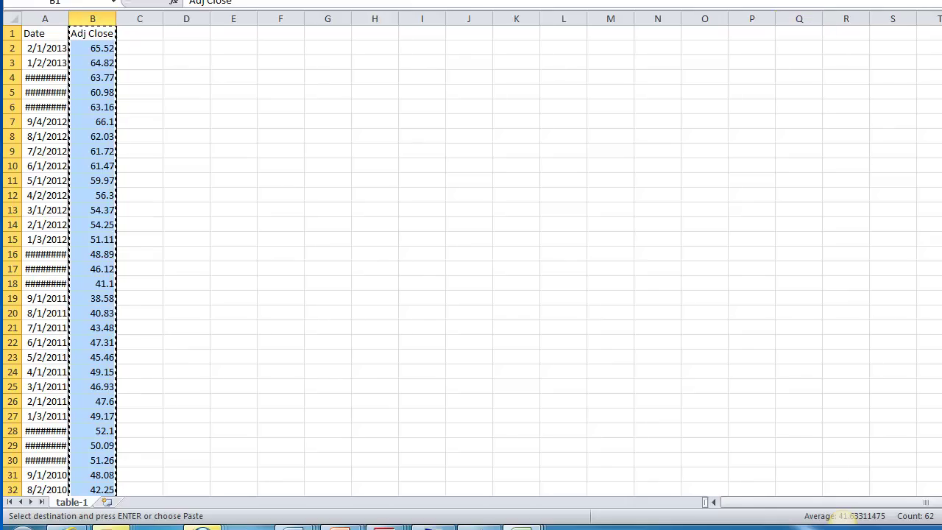
Return to Sheet2 of the Book1 workbook and paste the copied CBRL Adj Close prices at L1
key(alt+Tab)
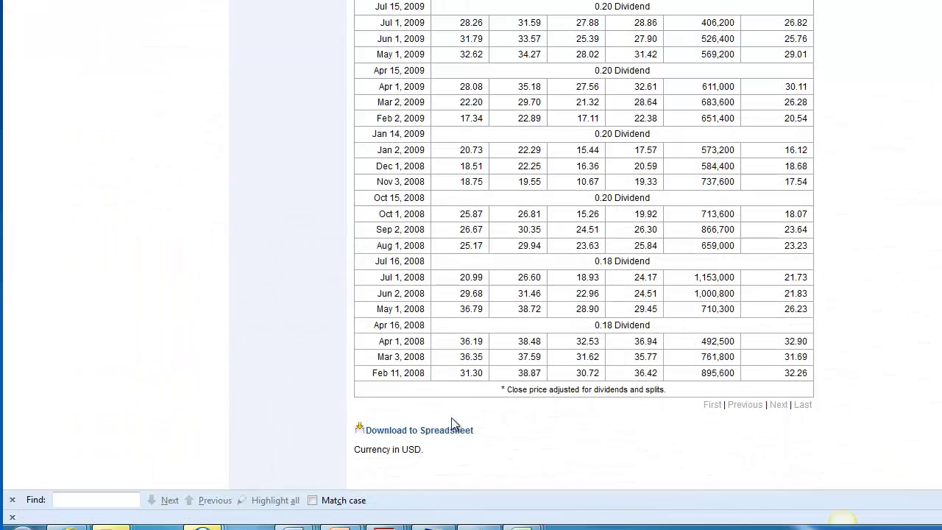
mouse_move(417, 518)
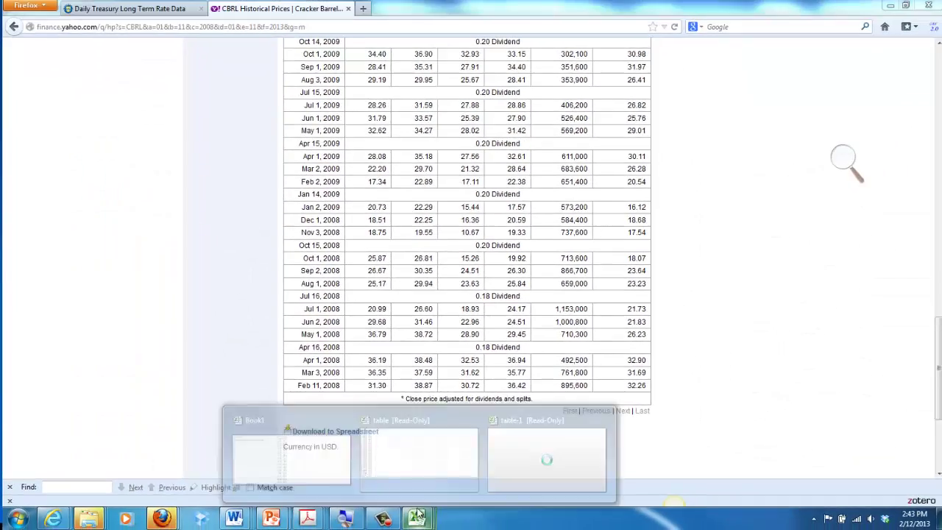
click(315, 466)
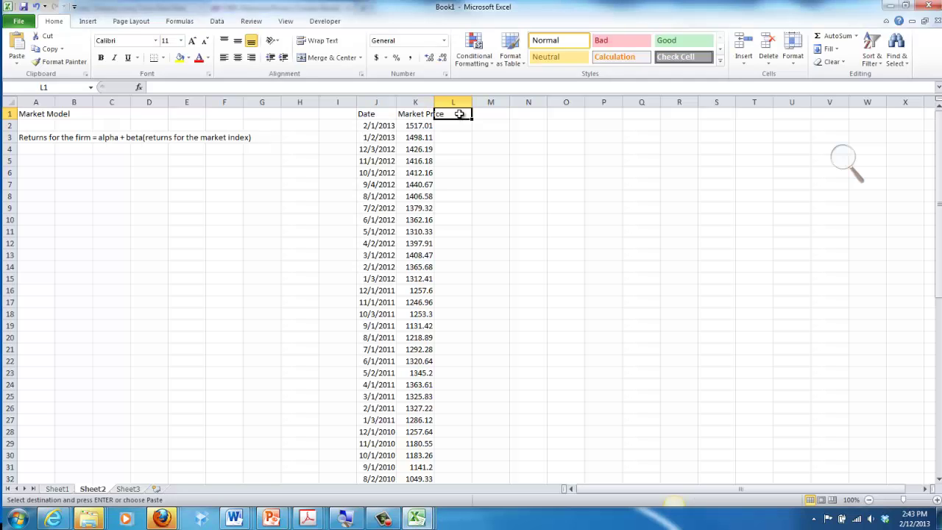
key(ctrl+v)
click(460, 113)
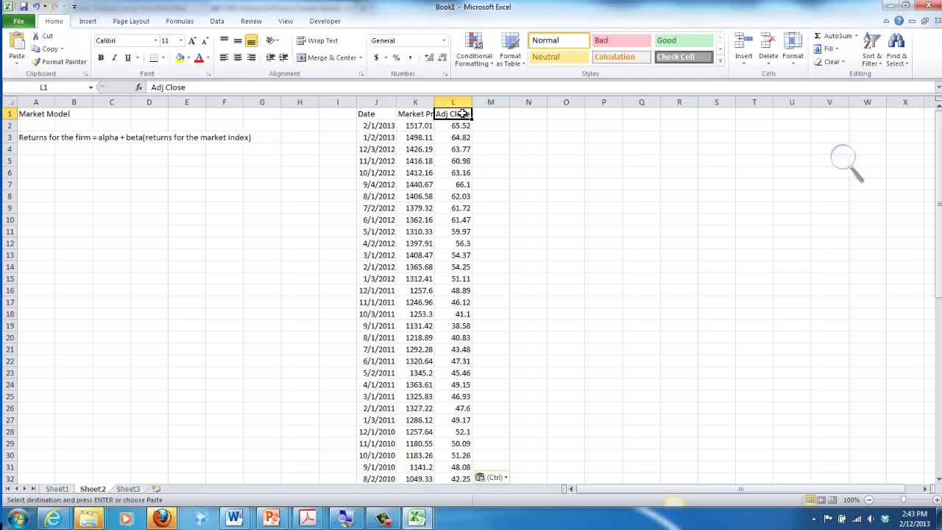
Rename the L1 header to CBRL and add the return-column headers Market in M1 and CBRL in N1
text(CBRL)
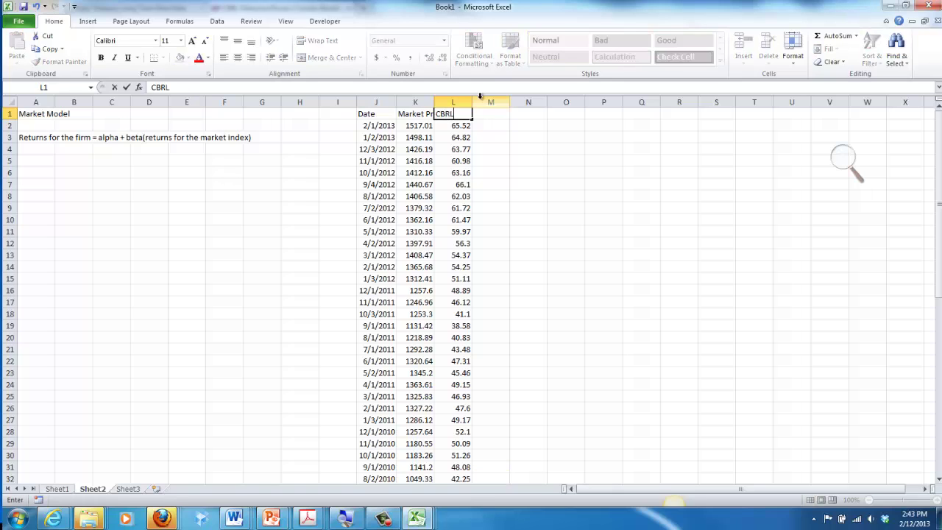
key(Return)
key(Up)
key(Right)
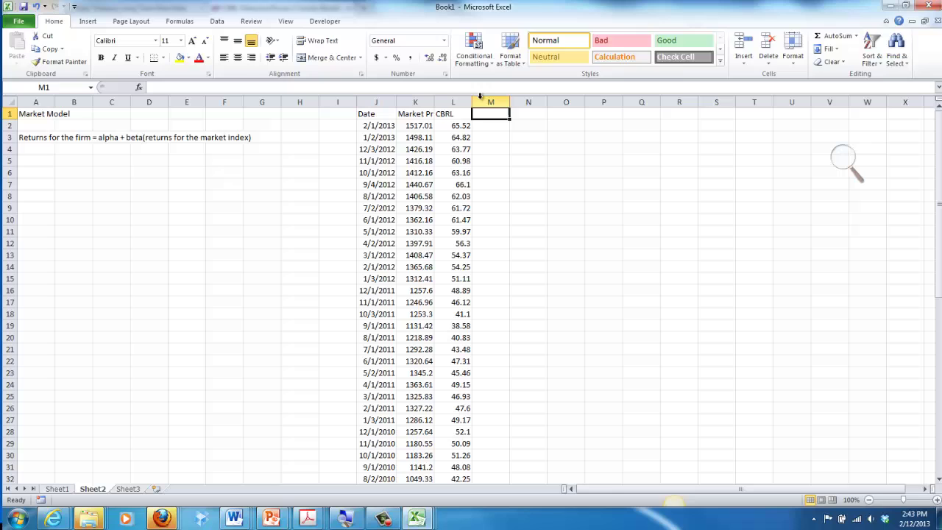
text(Market)
key(Tab)
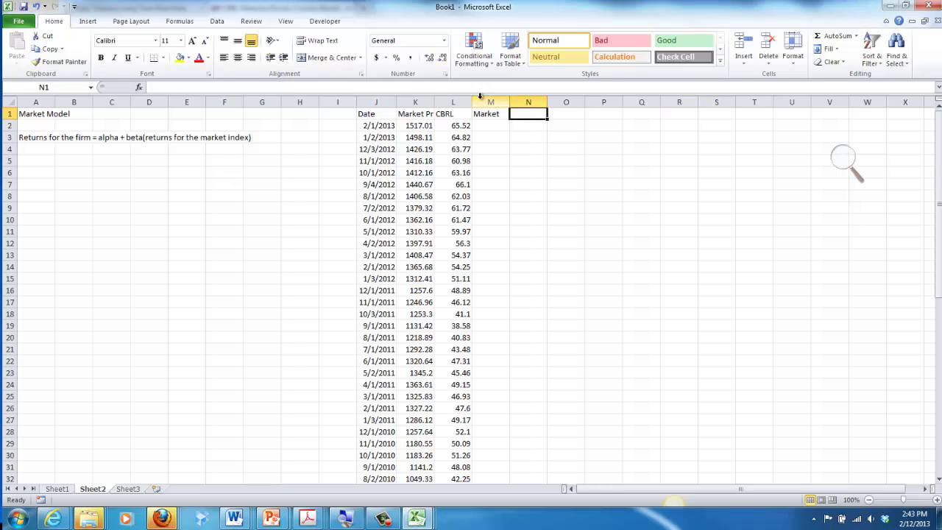
text(CBRL)
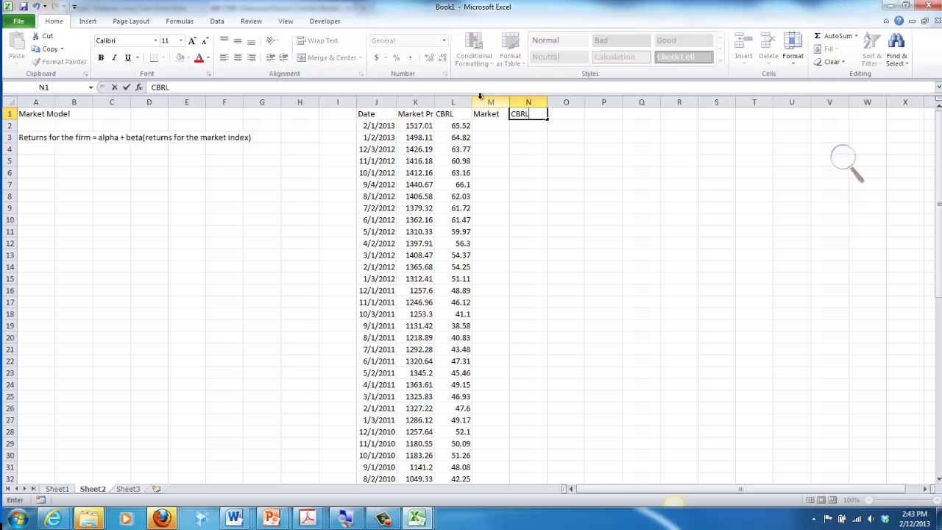
key(Return)
Enter the log-return formula =LN(K2/K3) in M2 for the market index
key(Left)
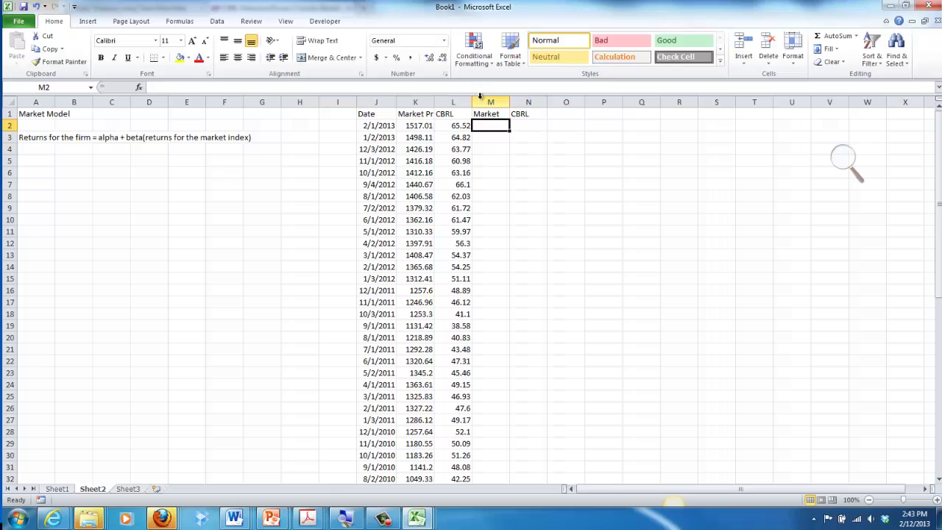
text(=)
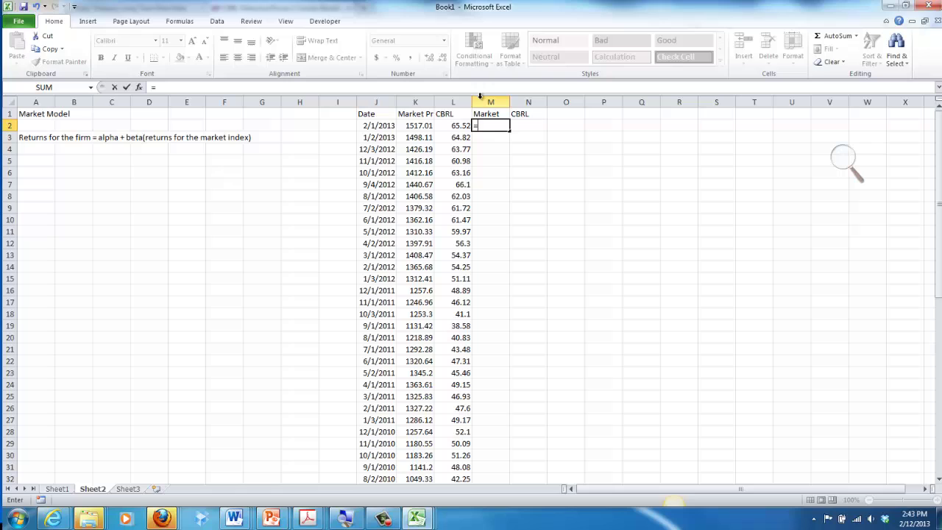
text(ln()
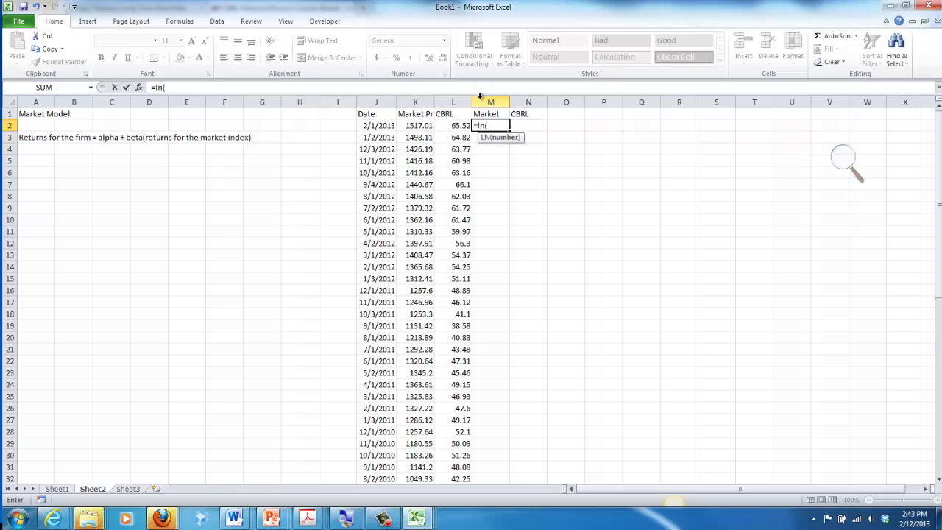
key(Left)
key(Left)
text(/)
key(Down)
key(Left)
key(Left)
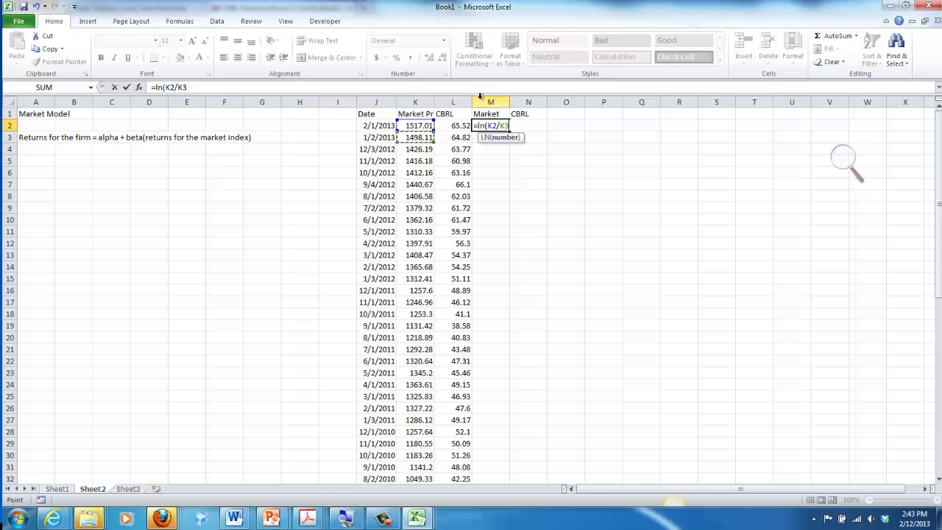
text())
key(ctrl+Return)
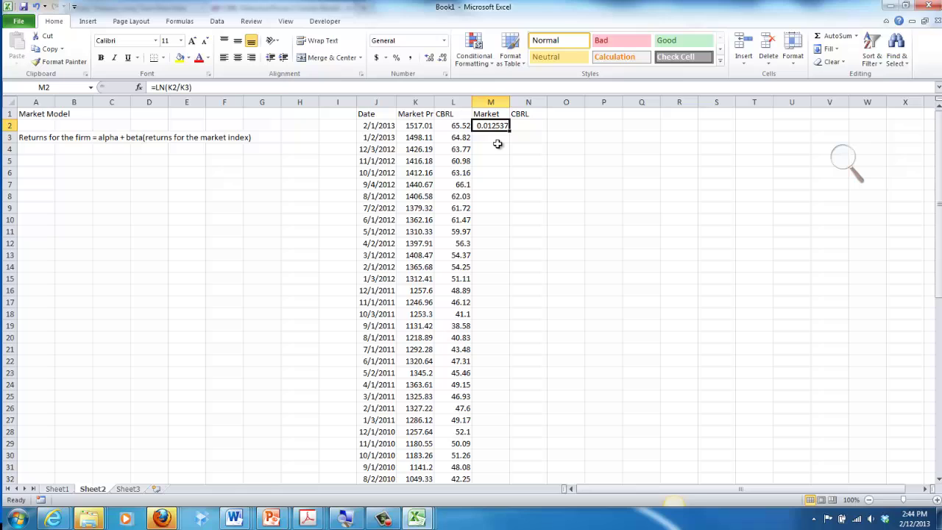
Format M2 as a percentage with two decimals, and fill its formula across to N2 and down through row 61
click(397, 59)
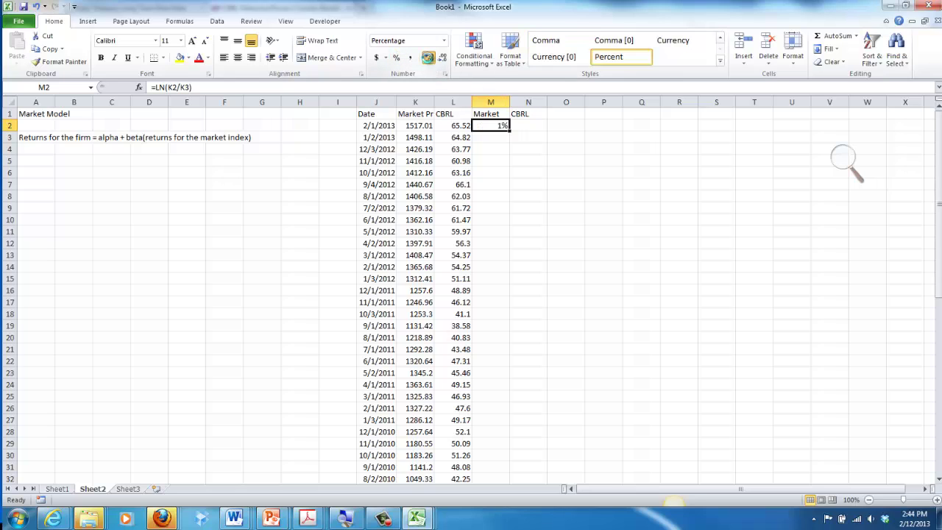
double_click(429, 58)
drag(512, 130, 549, 257)
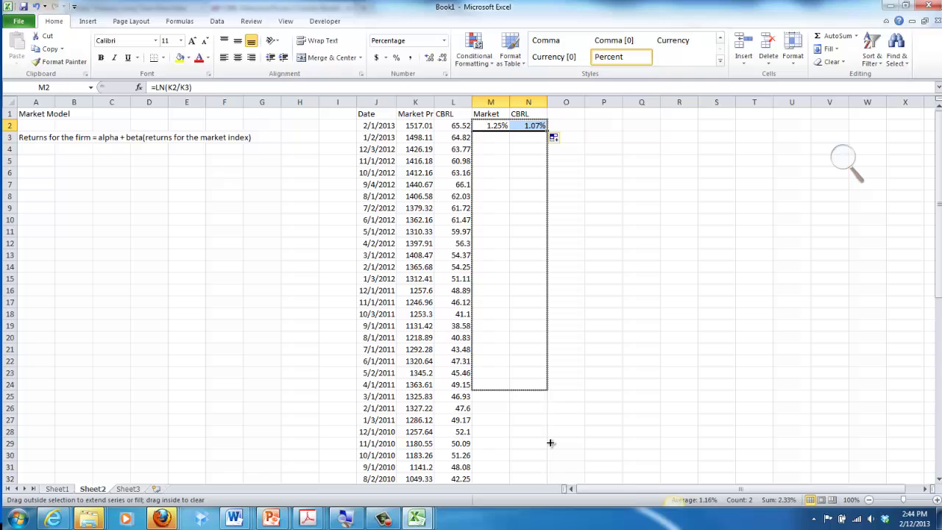
drag(550, 442, 541, 467)
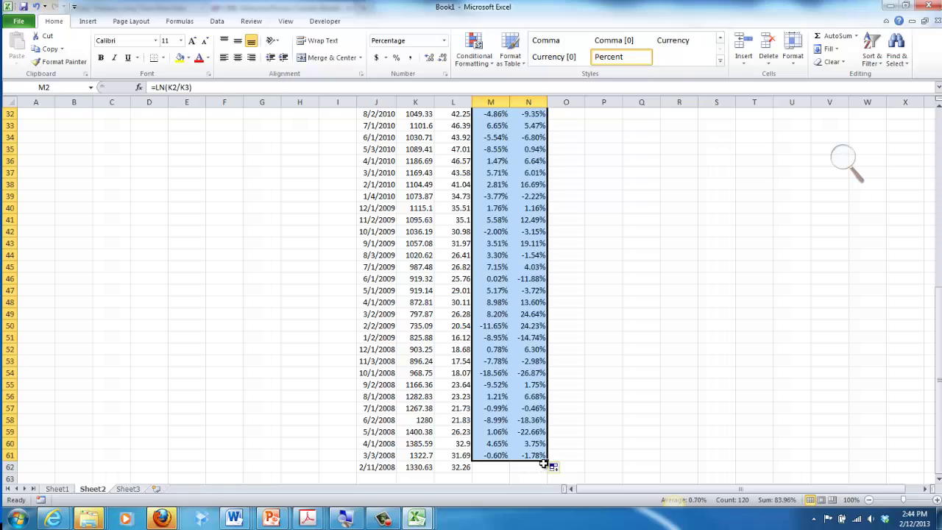
click(628, 337)
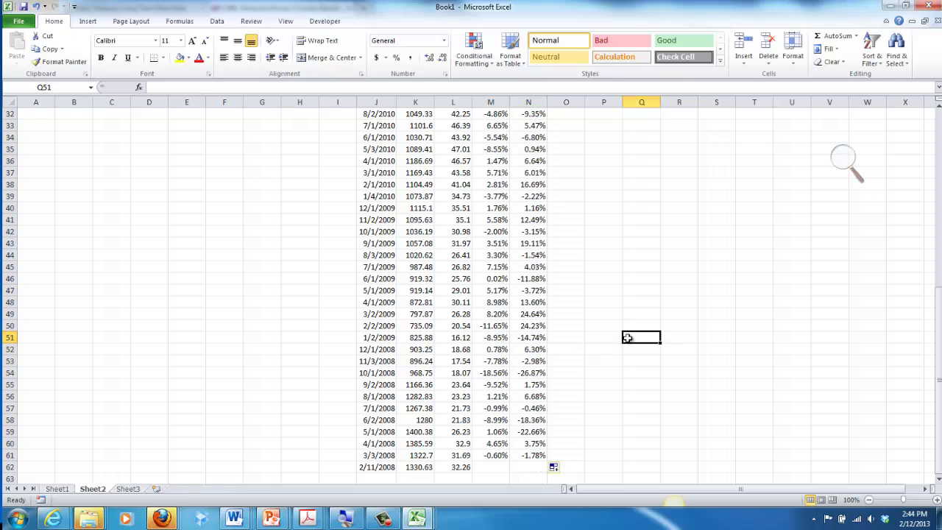
Name the market return range M2:M61 mktret
key(Right)
key(Up)
key(Up)
key(Up)
key(Up)
key(Up)
key(Up)
key(Up)
key(Up)
key(Up)
key(Up)
key(Up)
key(Up)
key(Up)
key(Up)
key(Up)
key(Up)
key(Up)
key(Up)
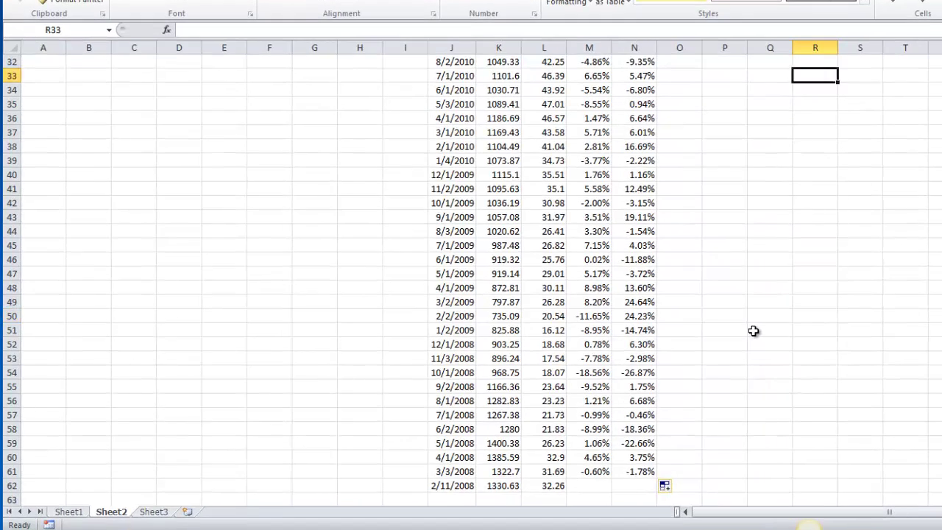
key(Up)
key(Up)
key(Up)
key(Up)
key(Up)
key(Up)
key(Up)
key(Up)
key(Up)
key(Up)
key(Up)
key(Up)
key(Up)
key(Up)
key(Up)
key(Up)
key(Up)
key(Up)
key(Up)
key(Up)
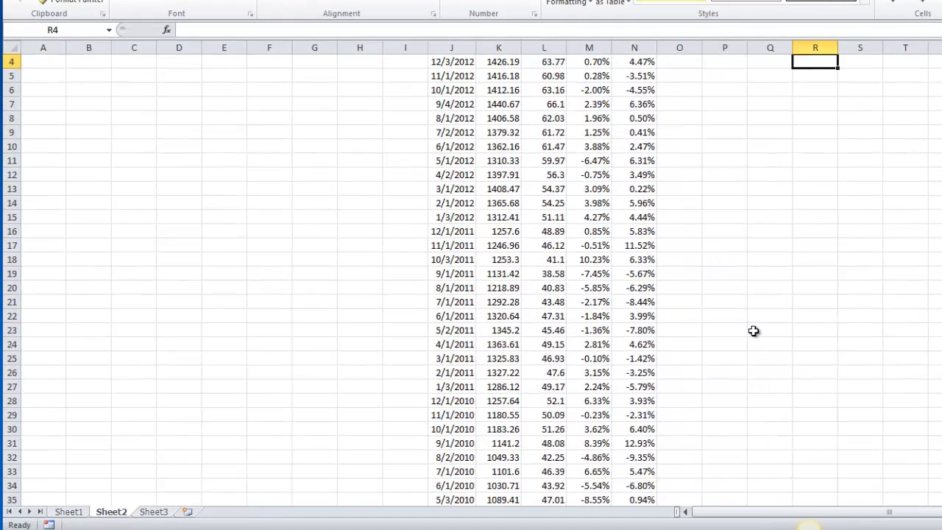
key(Left)
key(Left)
key(Left)
key(Left)
key(Left)
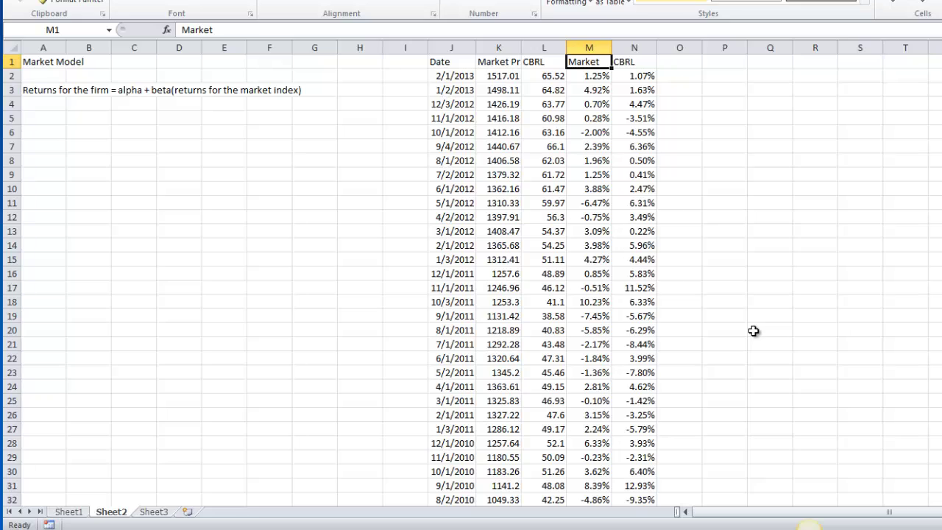
key(Down)
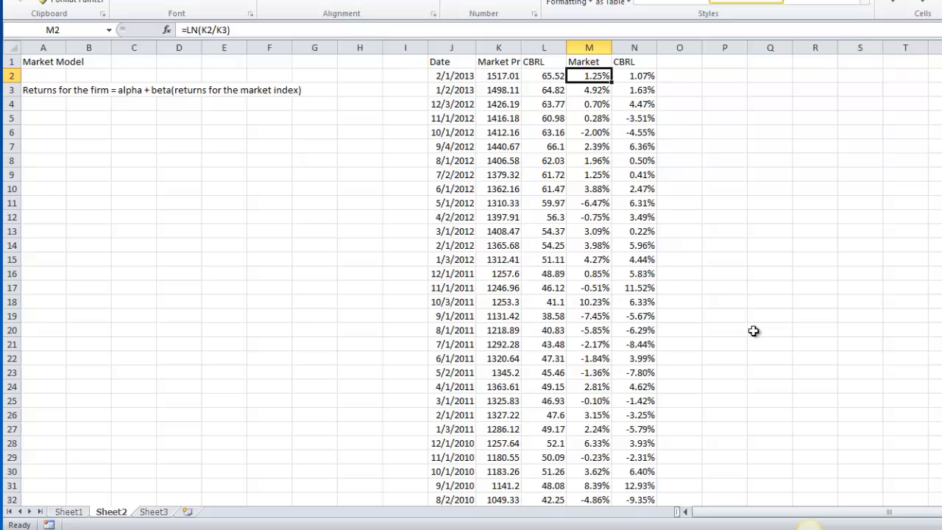
key(ctrl+shift+Down)
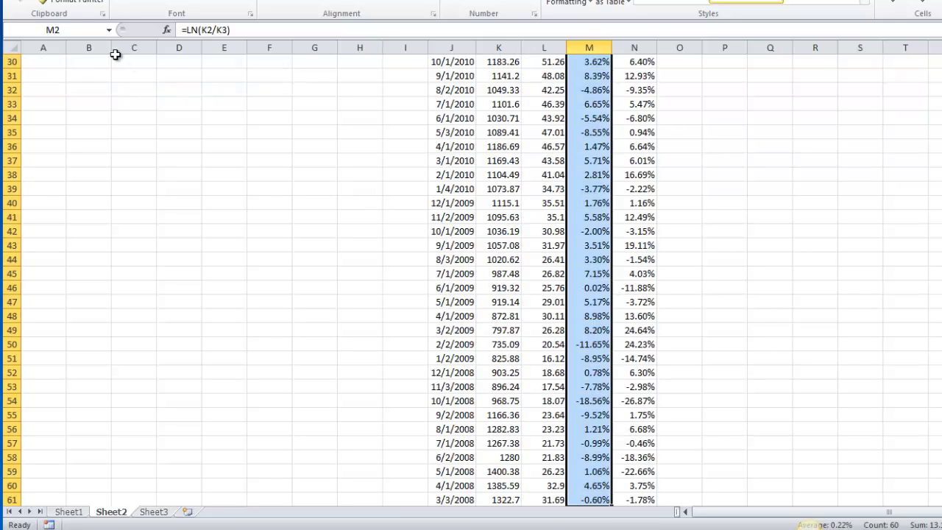
click(94, 33)
text(mktret)
key(Return)
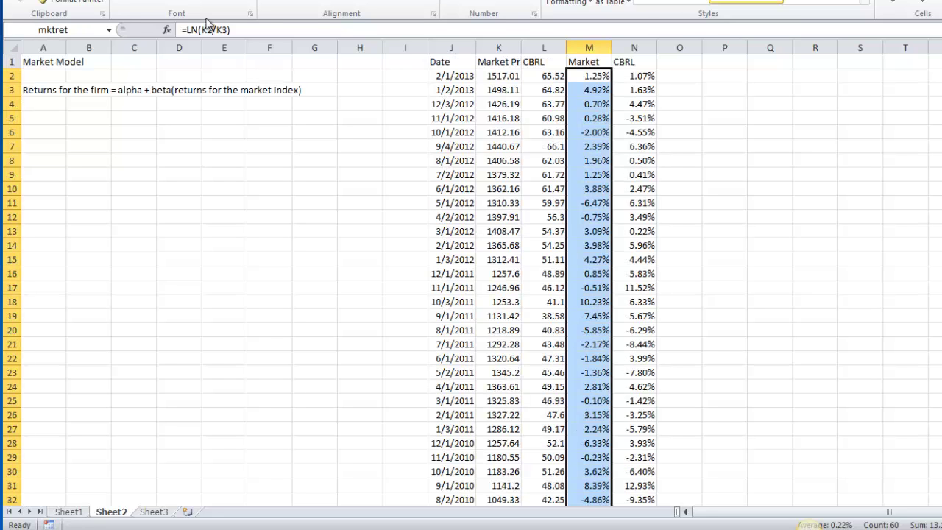
Name the CBRL return range N2:N61 cbrlret
click(635, 81)
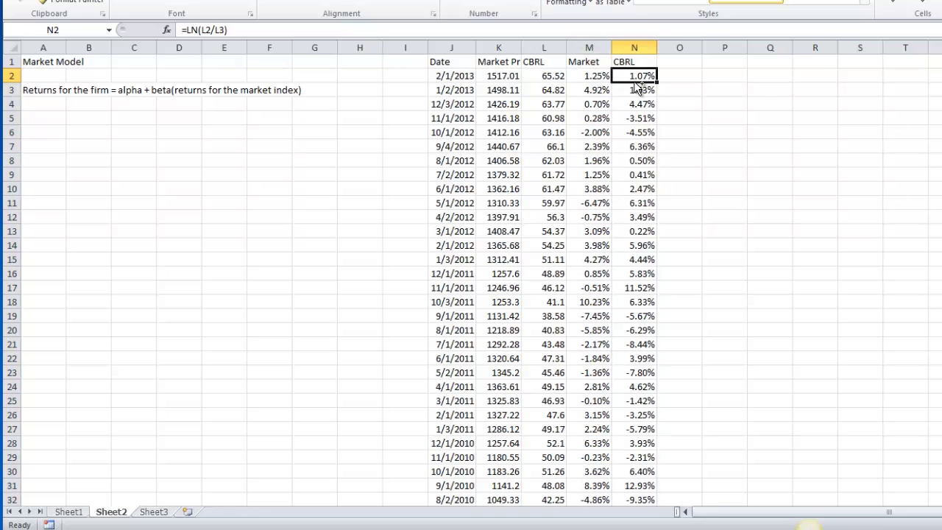
key(ctrl+shift+Down)
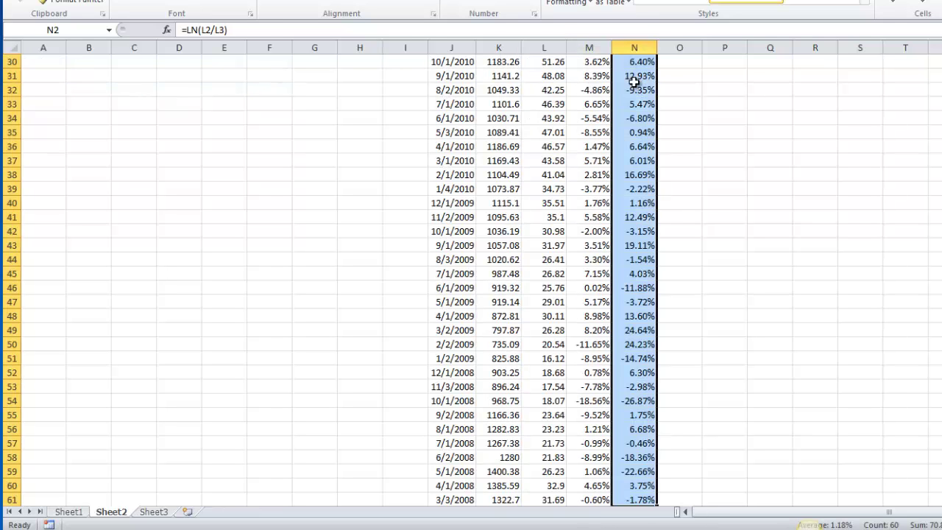
click(93, 29)
text(cbrkl)
key(BackSpace)
key(BackSpace)
text(lret)
key(Return)
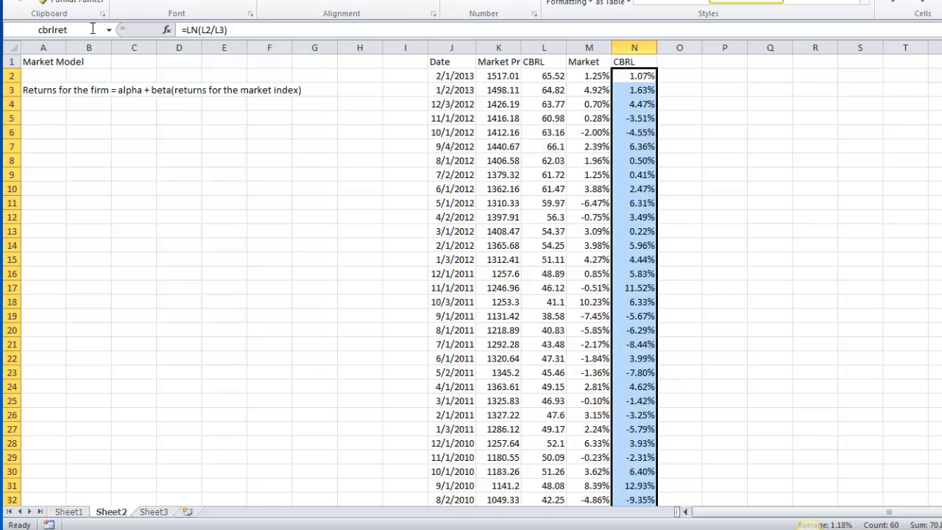
Enter the label Beta in P2, beside the return columns
key(Right)
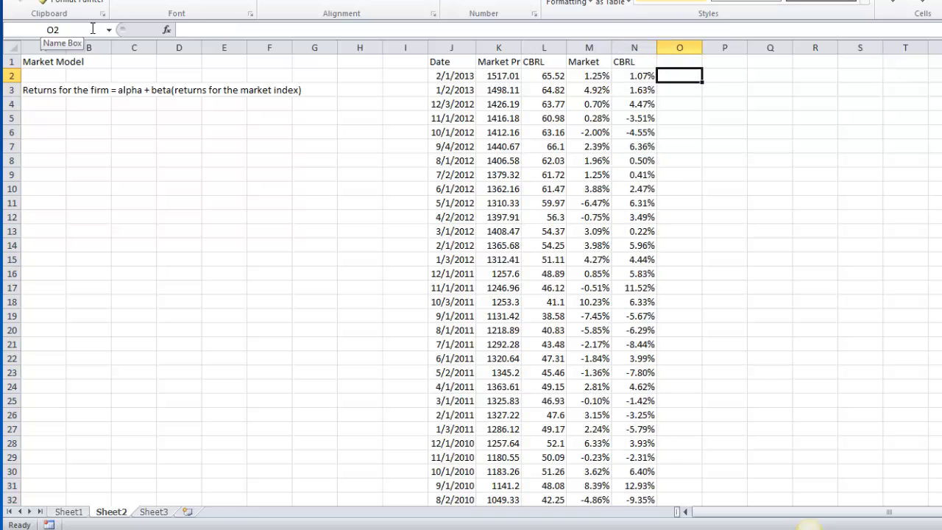
key(Right)
key(Up)
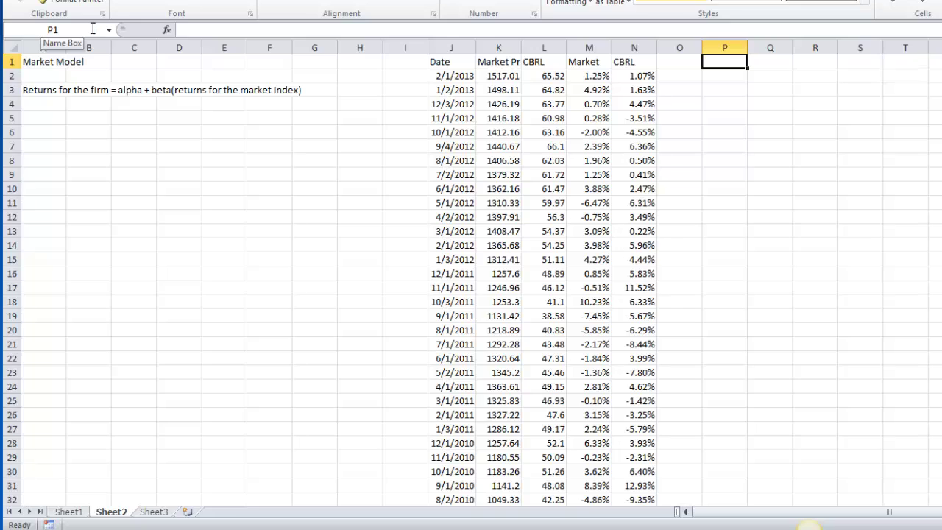
key(Down)
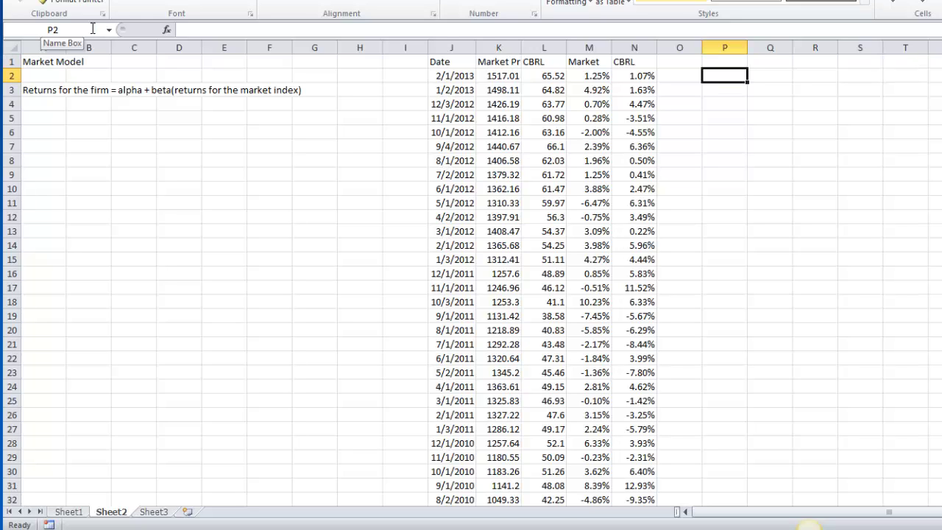
text(Beta)
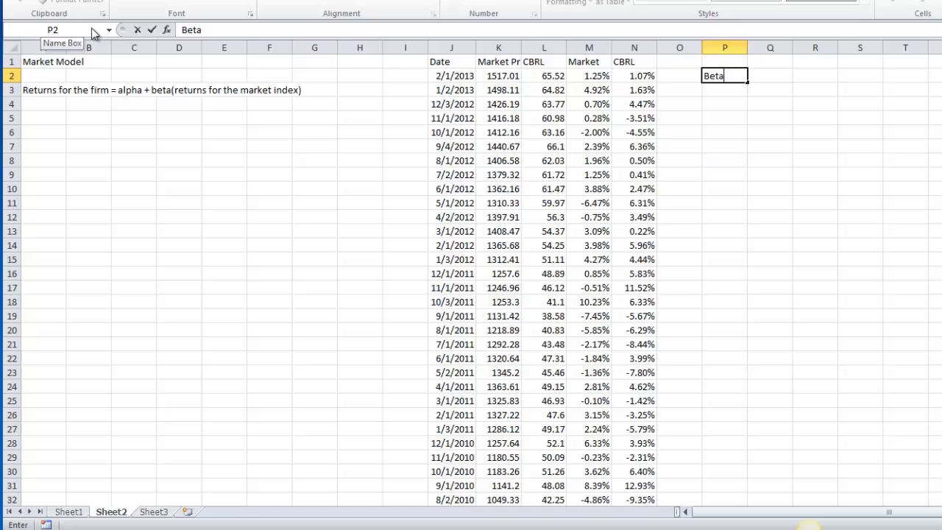
Calculate the beta in Q2 with the formula =SLOPE(cbrlret,mktret)
key(Tab)
text(=)
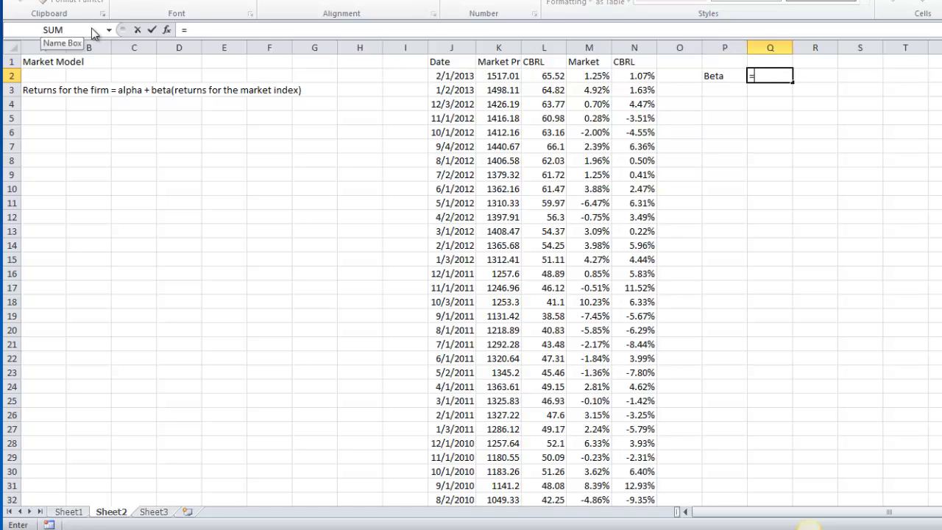
text(slo)
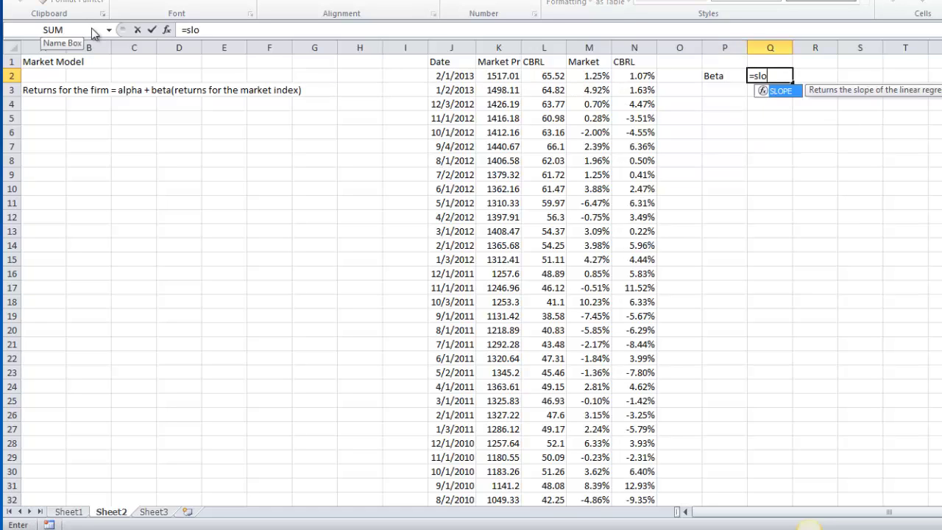
text(pe()
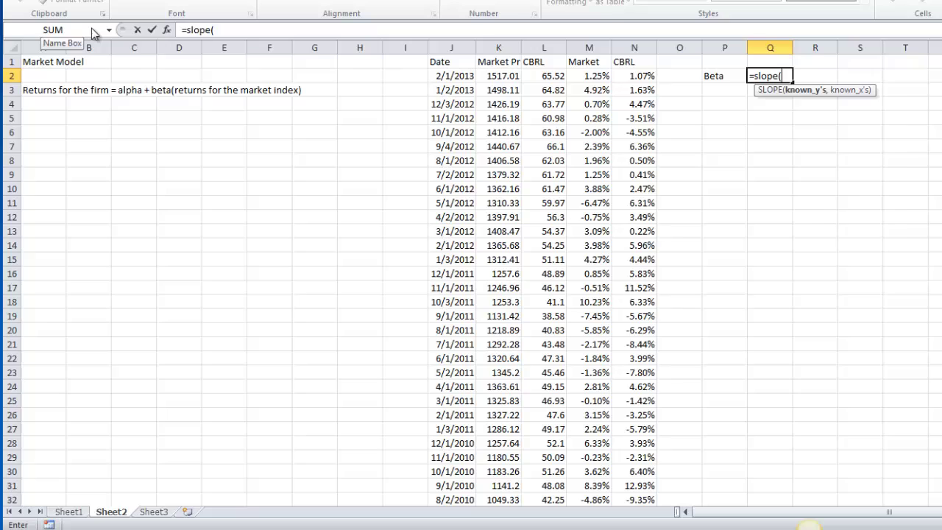
text(cbrlret,)
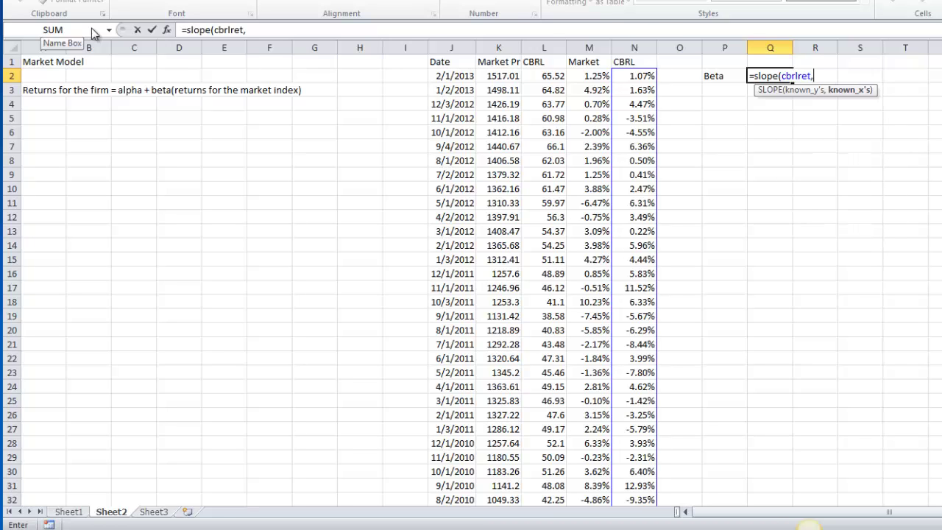
text(mkt)
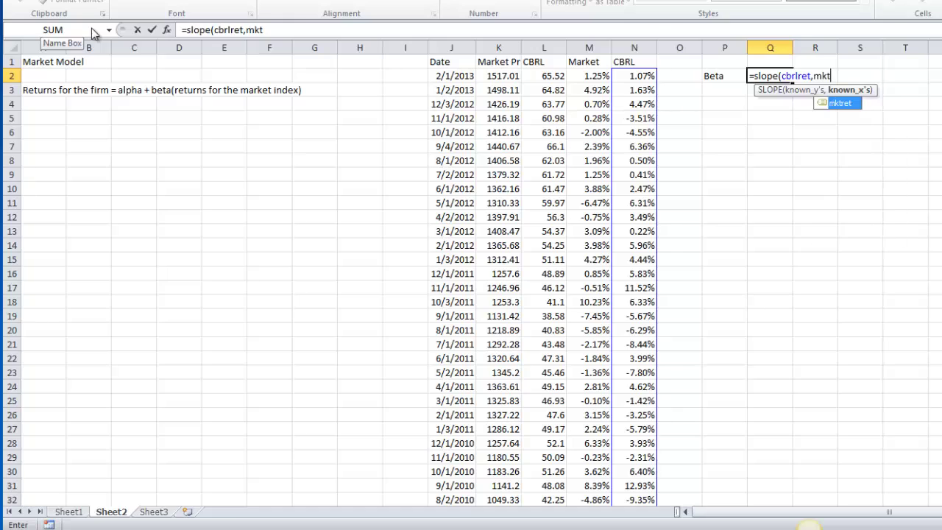
text(ret))
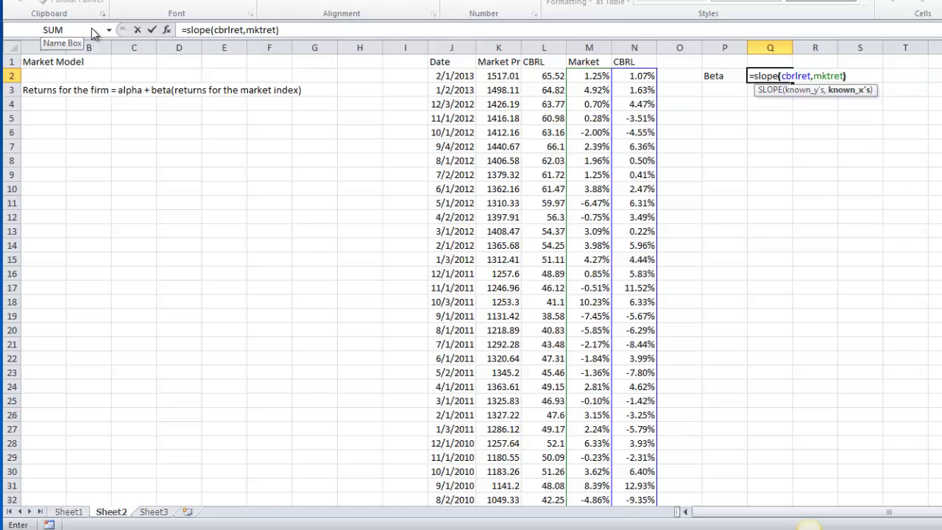
key(Return)
key(Up)
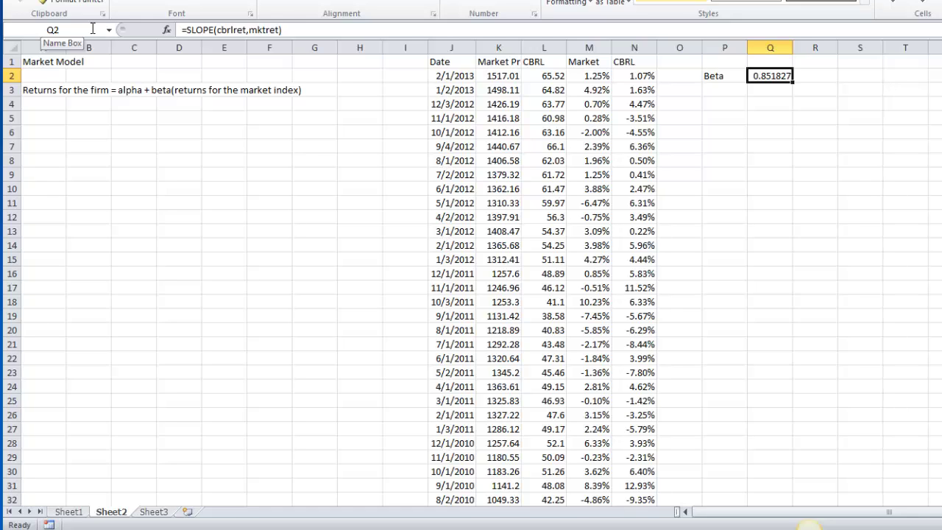
Enter the label R-square in P3, below the Beta label
key(Down)
key(Left)
text(R)
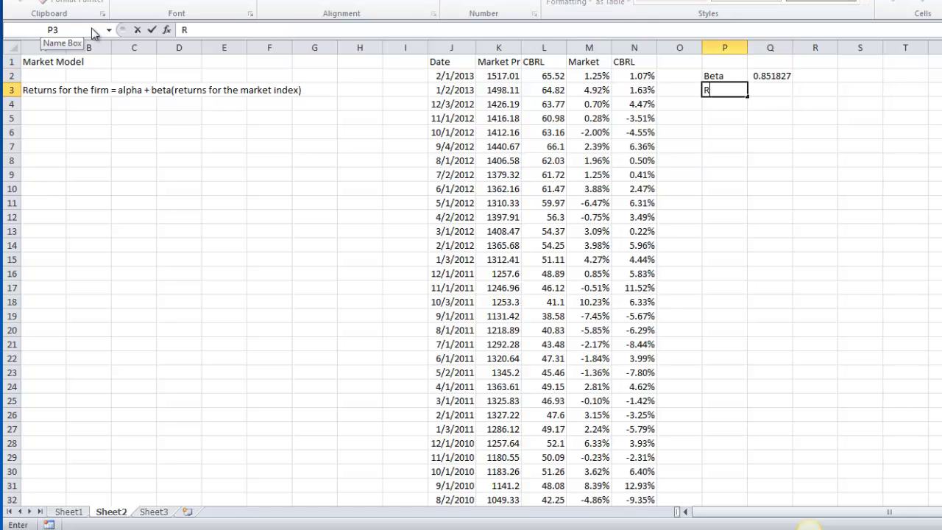
text(-square)
key(Tab)
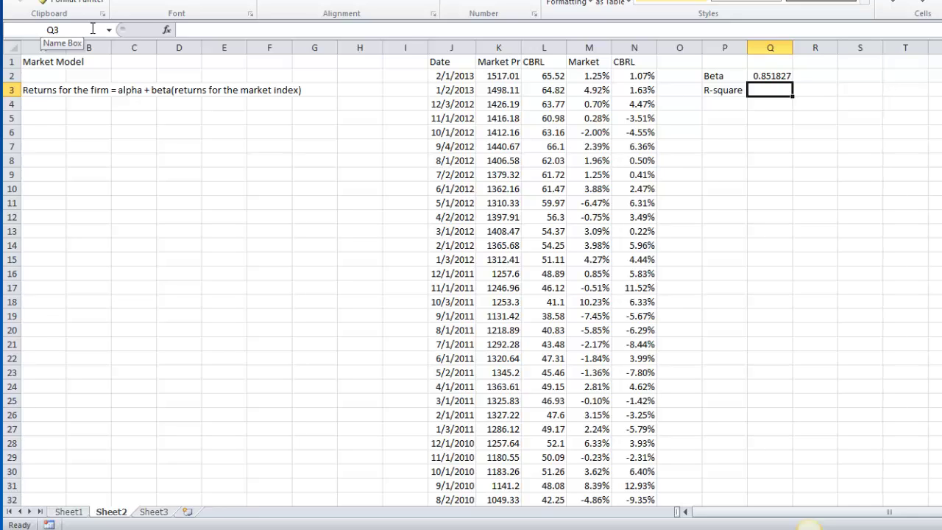
Calculate the R-square in Q3 with the formula =RSQ(cbrlret,mktret)
text(=rsq()
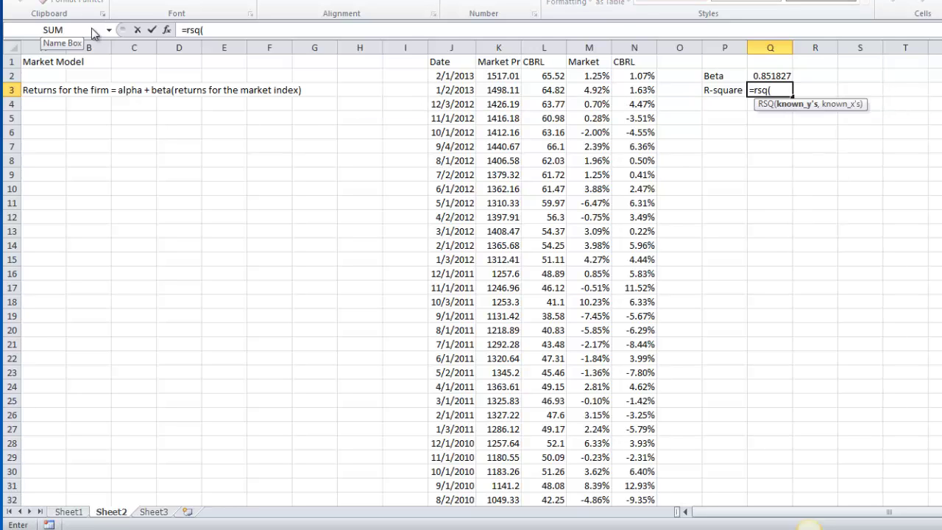
text(cbrl)
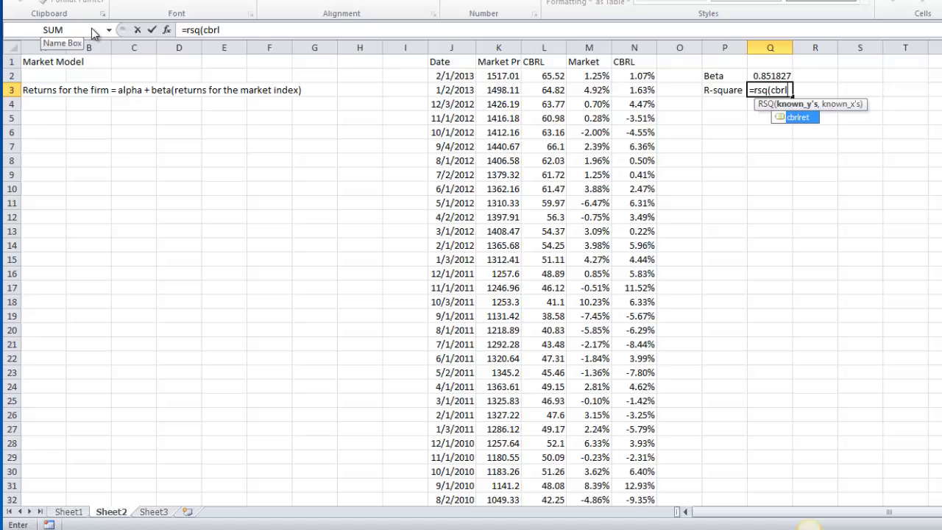
text(ret)
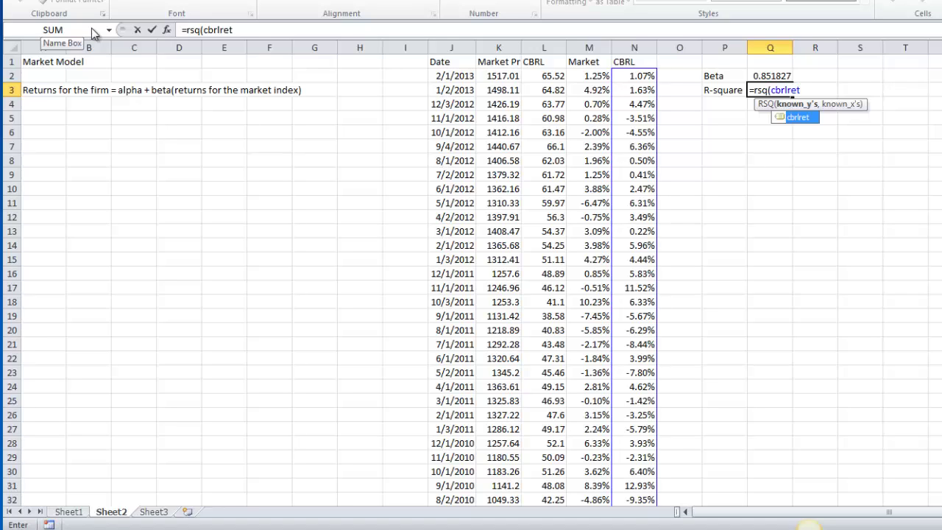
text(,mktret)
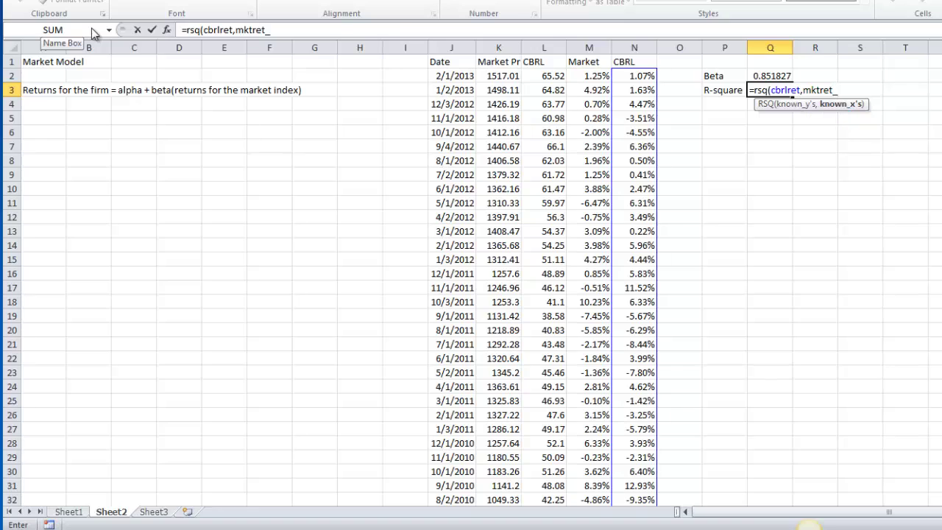
text())
key(Return)
key(Up)
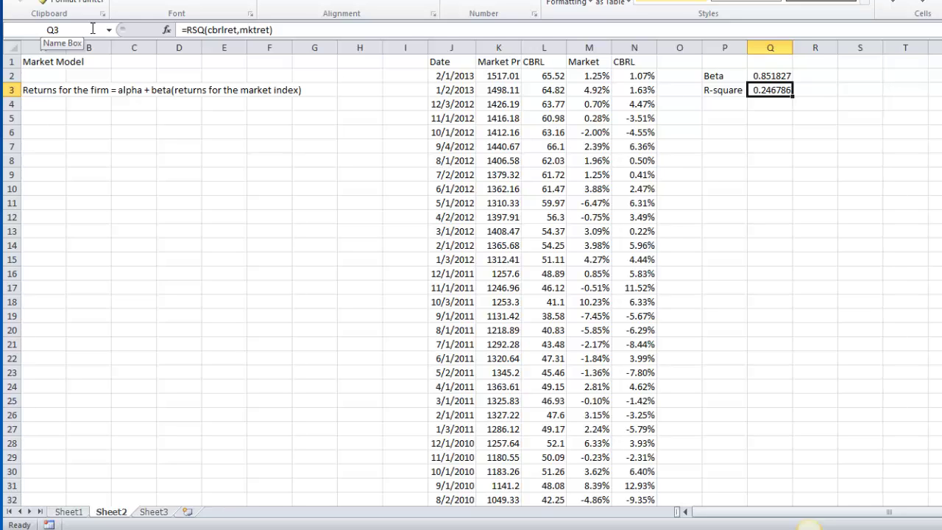
key(Down)
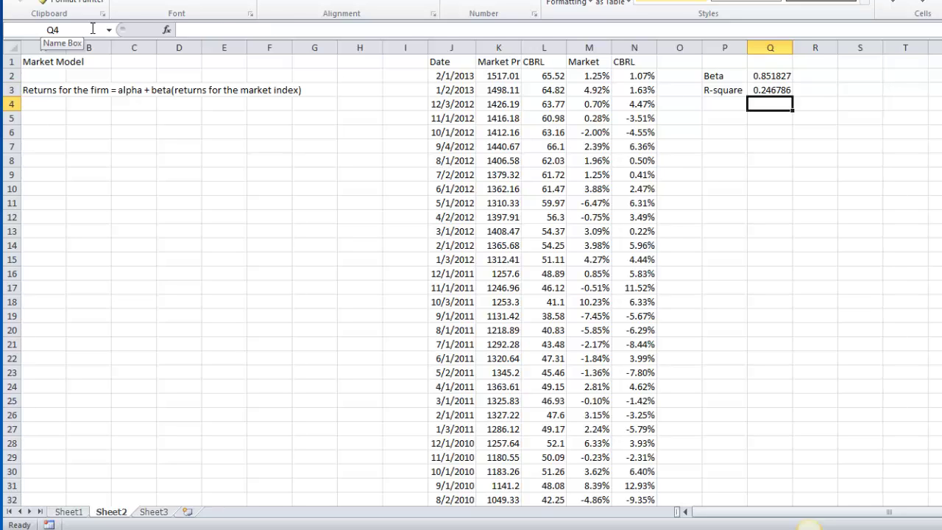
key(Up)
key(Up)
key(Down)
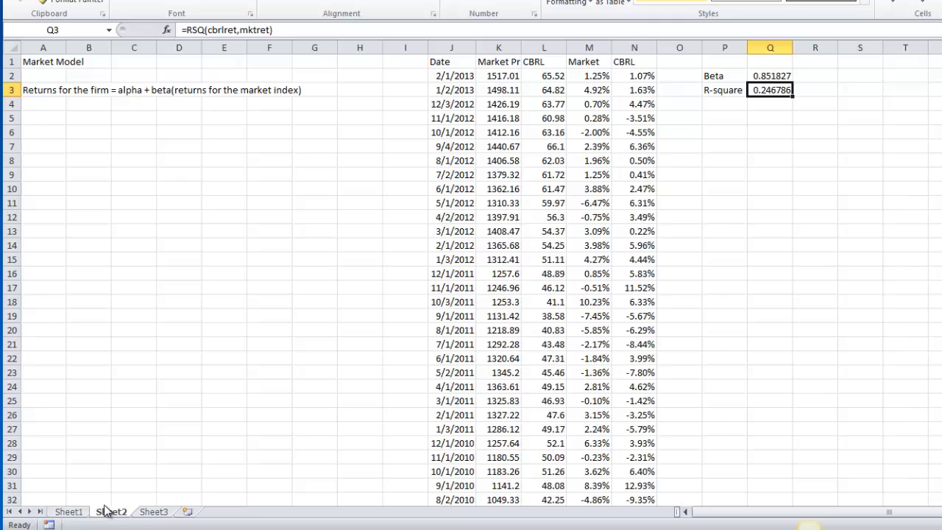
Enter the label Beta in A8 of Sheet1 and link B8 to the beta in Sheet2 cell Q2
click(78, 509)
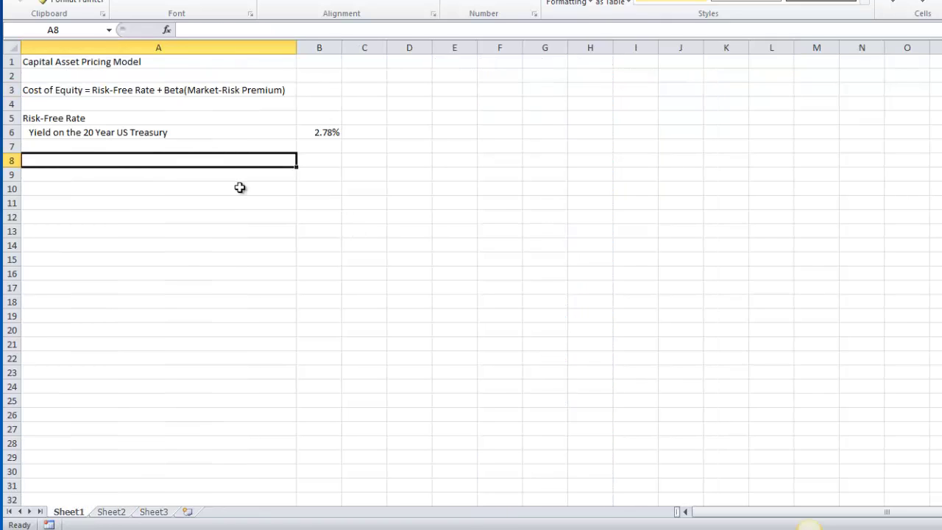
text(Beta)
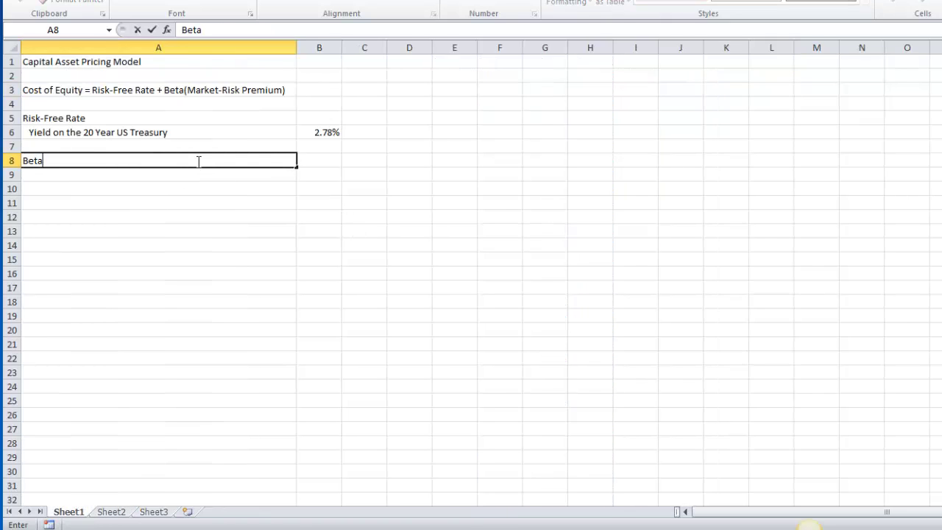
key(Tab)
text(=)
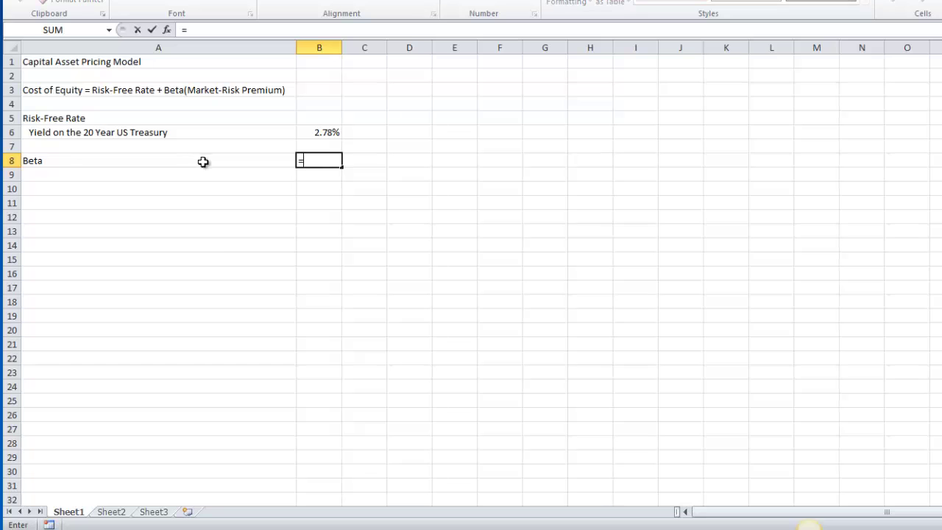
click(110, 511)
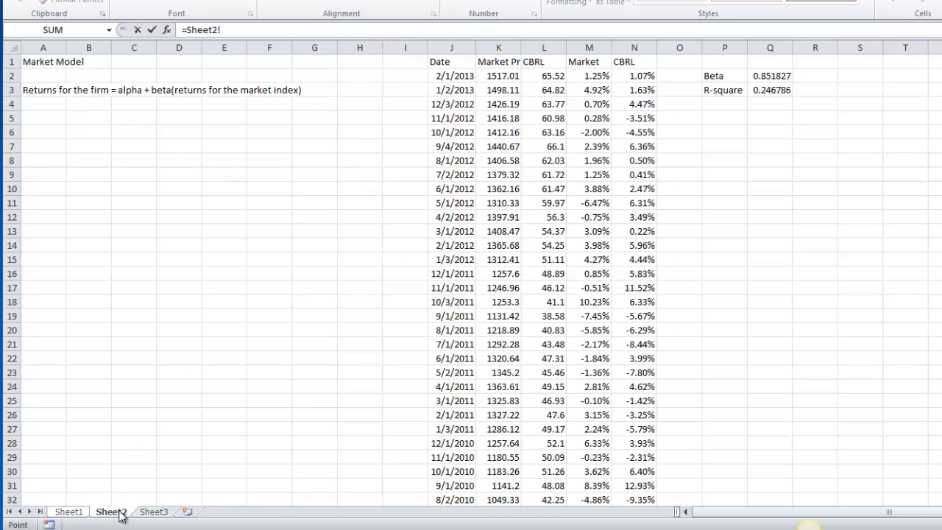
click(767, 76)
key(Return)
Enter the label Market Risk Premium in A10, leaving a blank row below Beta
key(Left)
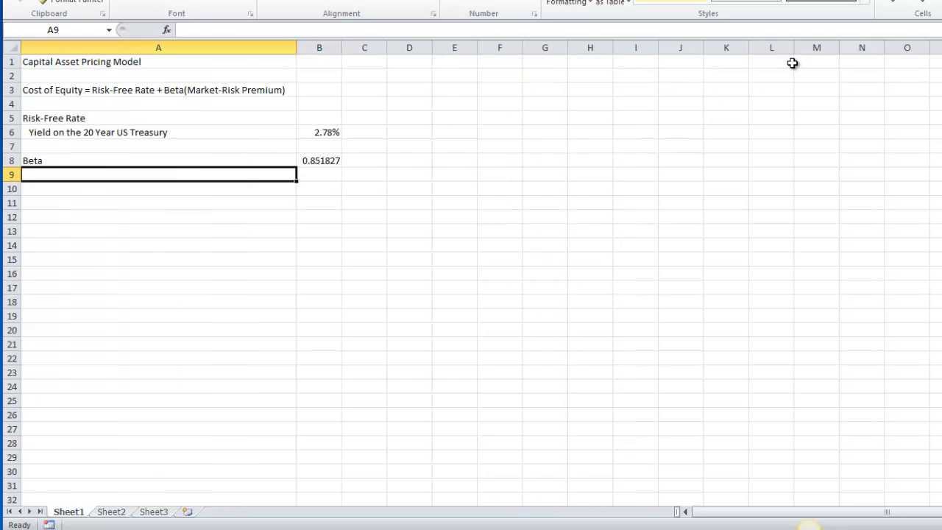
key(Down)
key(Up)
key(Down)
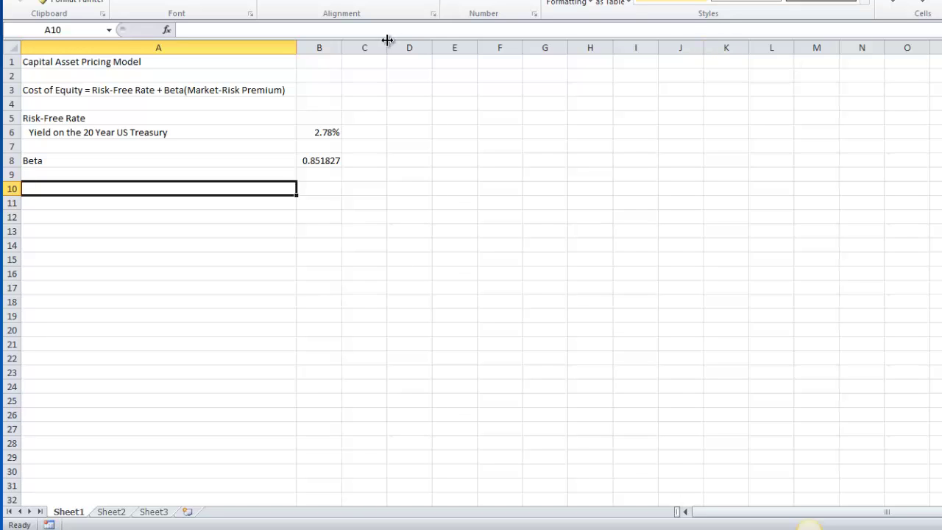
text(Mark)
key(BackSpace)
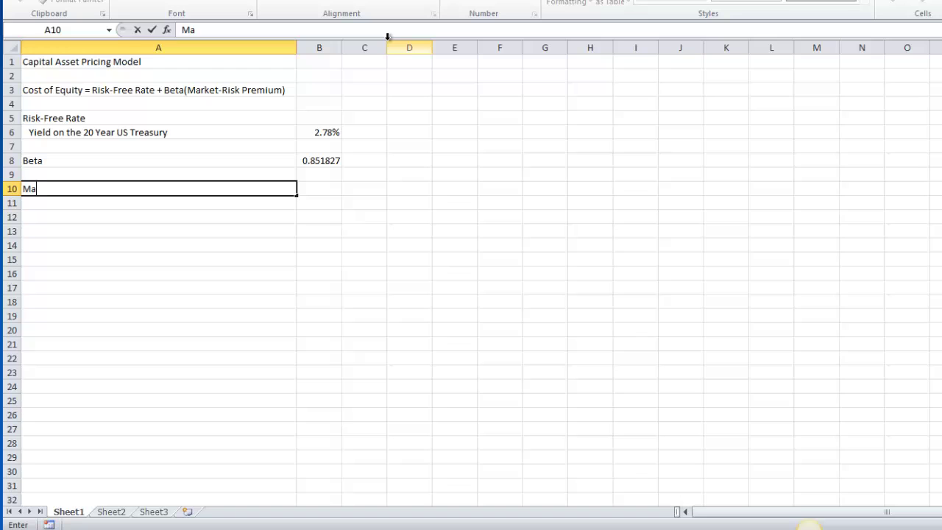
text(rket Risk)
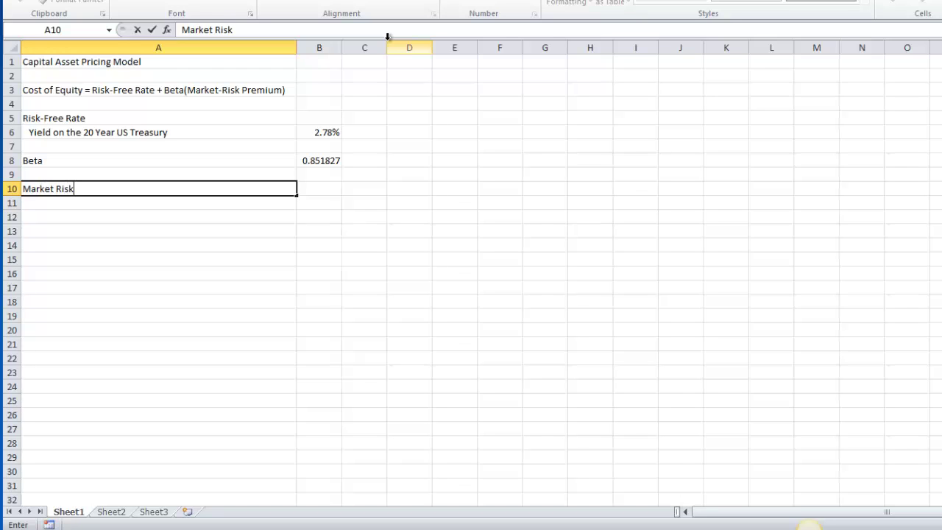
text( Premium)
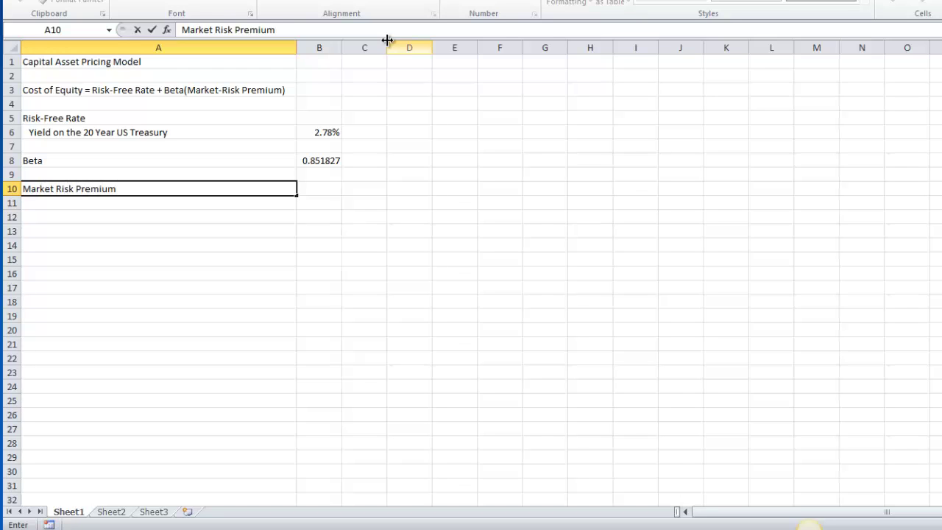
Set the market risk premium in B10 to 4.5%
key(Tab)
key(Tab)
key(Left)
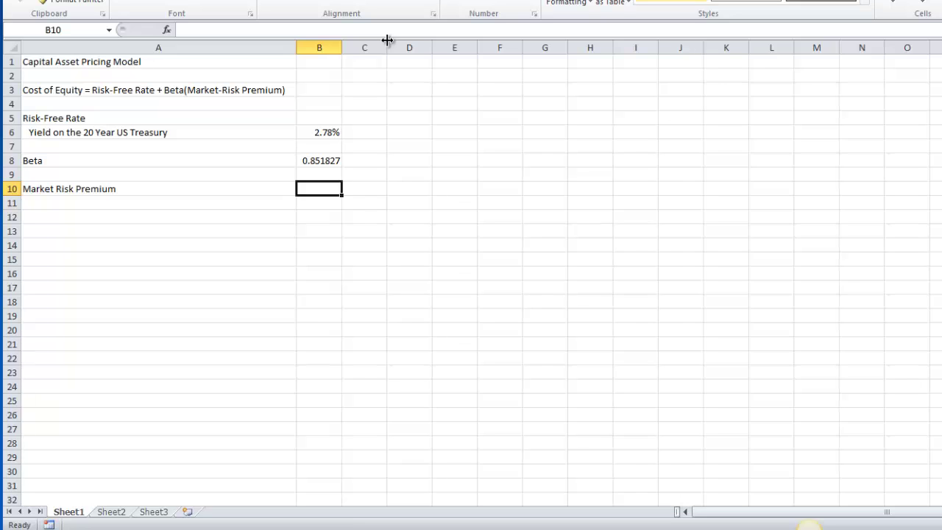
text(4.5%)
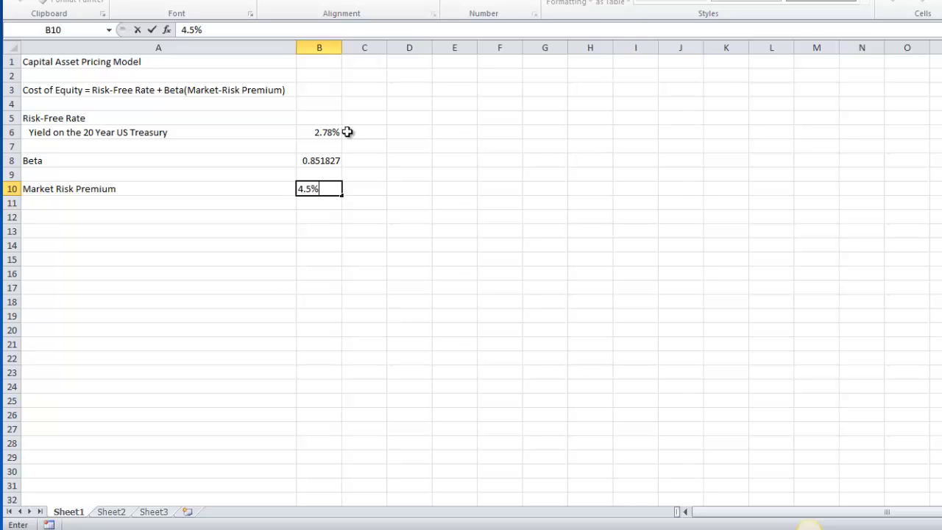
click(314, 207)
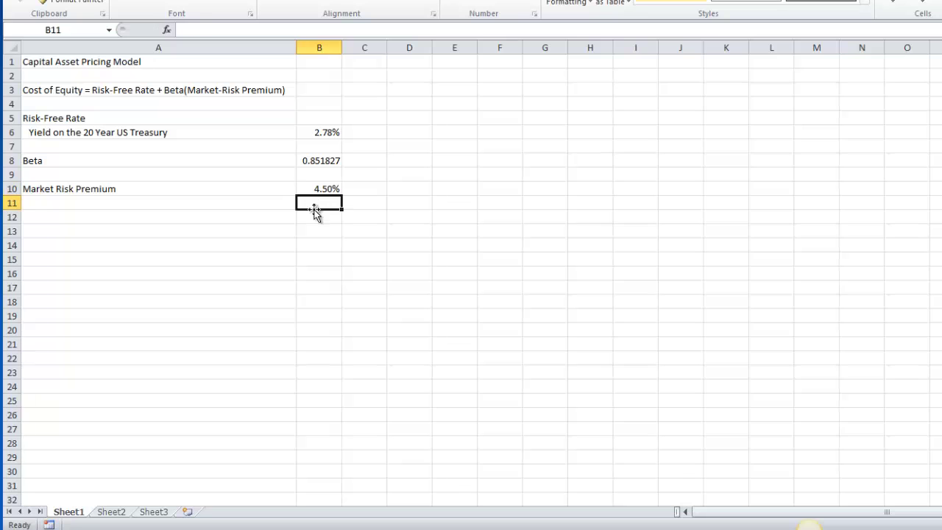
Enter the label Cost of Equity in A12, leaving a blank row below the market risk premium
click(144, 221)
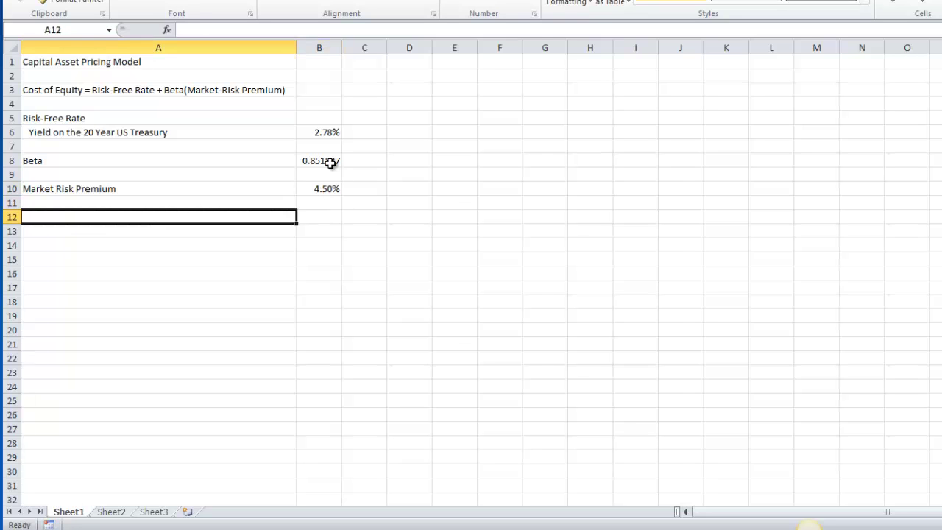
text(Cost of Equiot)
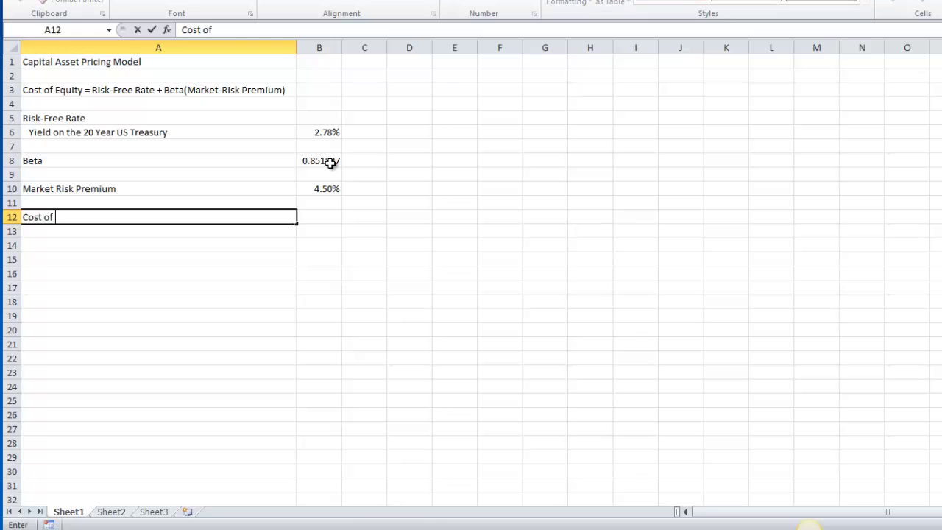
key(BackSpace)
key(BackSpace)
key(BackSpace)
text(ity)
key(Tab)
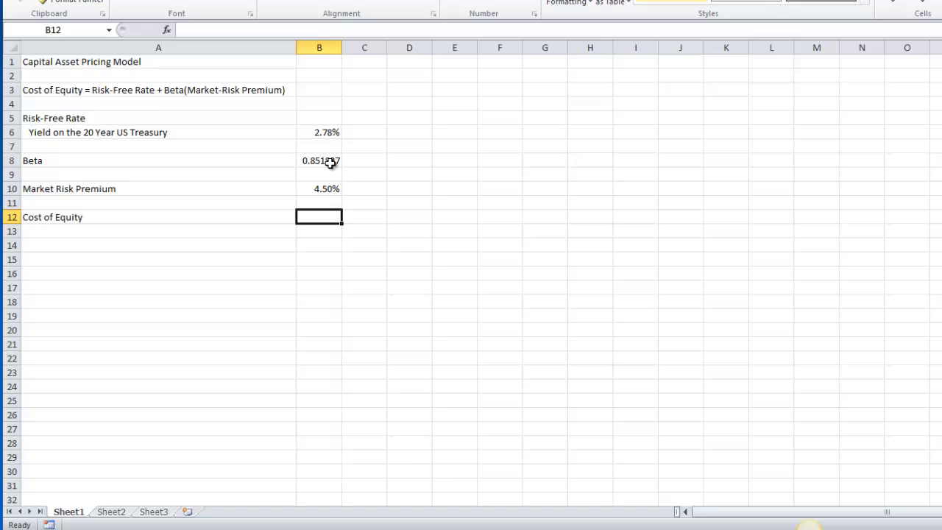
Calculate the cost of equity in B12 with the formula =B6+B8*B10
text(=)
click(330, 164)
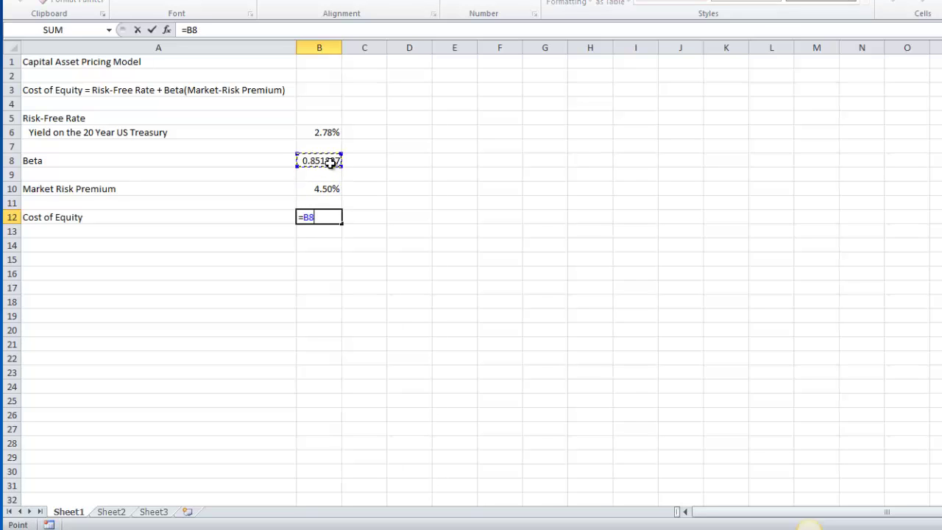
key(Up)
key(Up)
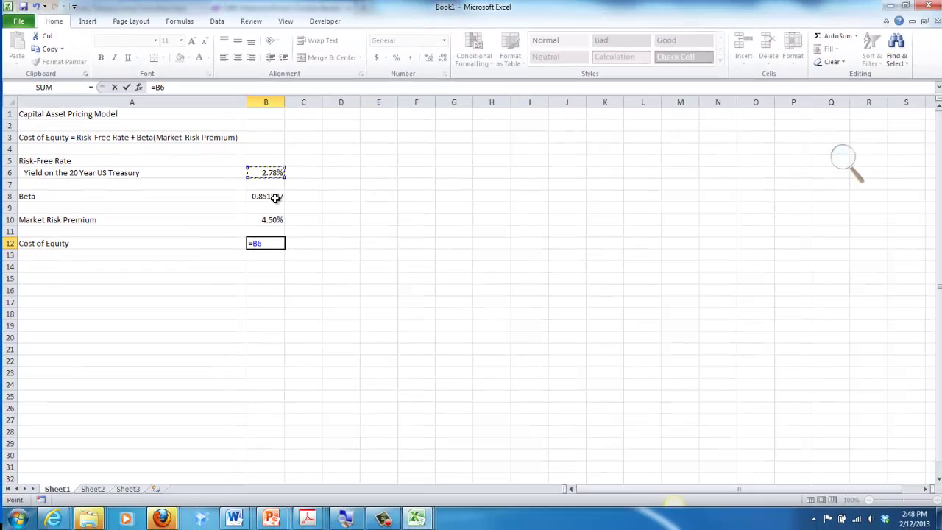
text(+)
click(275, 197)
text(*)
key(Up)
key(Up)
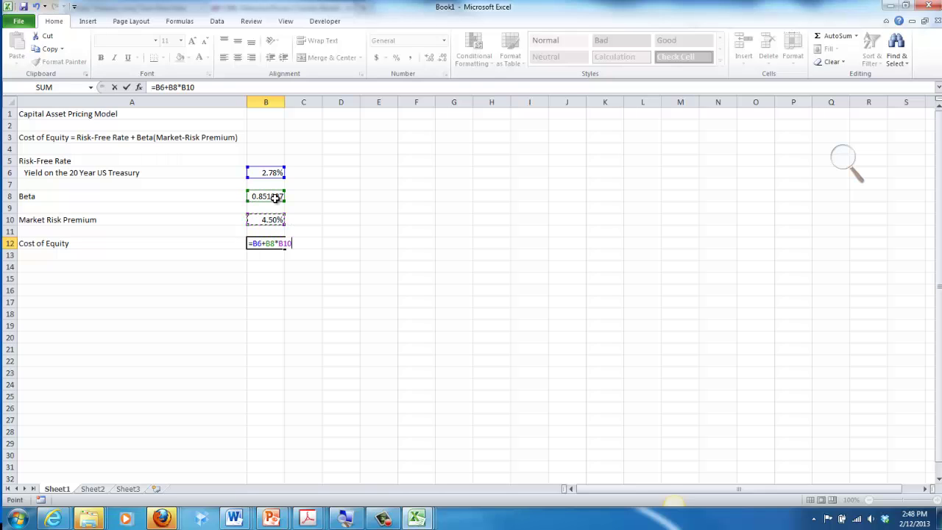
key(Return)
Format the cost of equity in B12 as a percentage with two decimal places
key(Up)
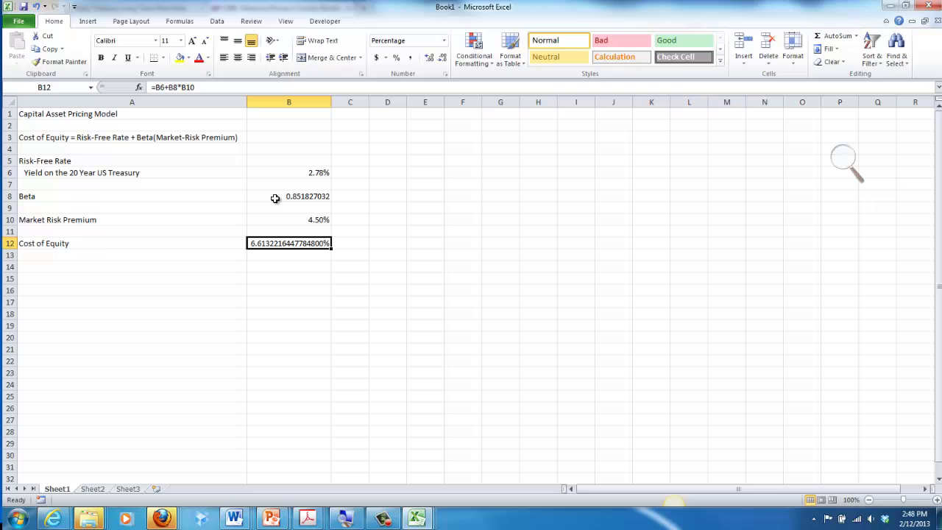
click(396, 57)
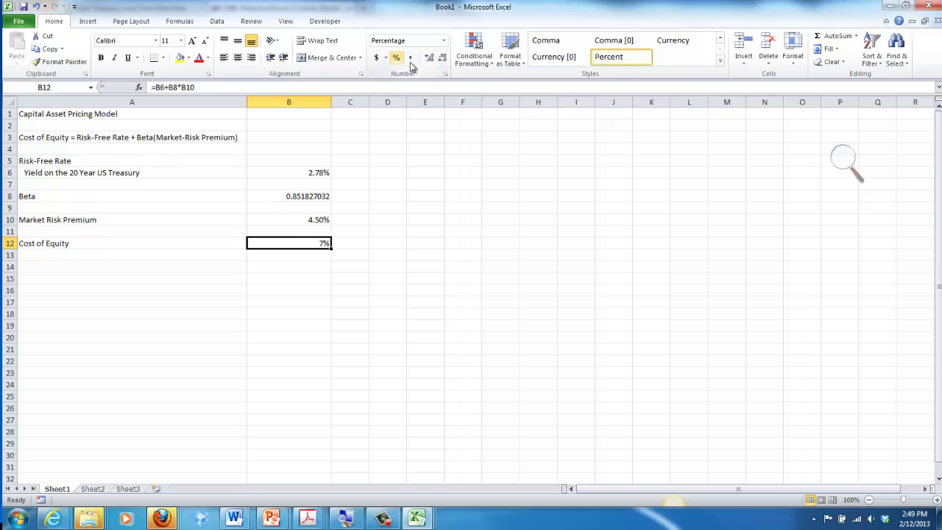
double_click(428, 57)
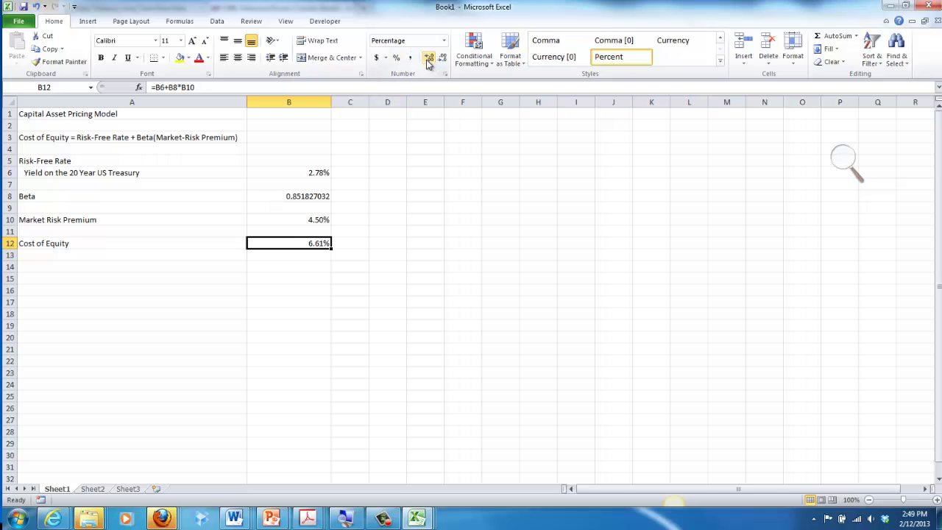